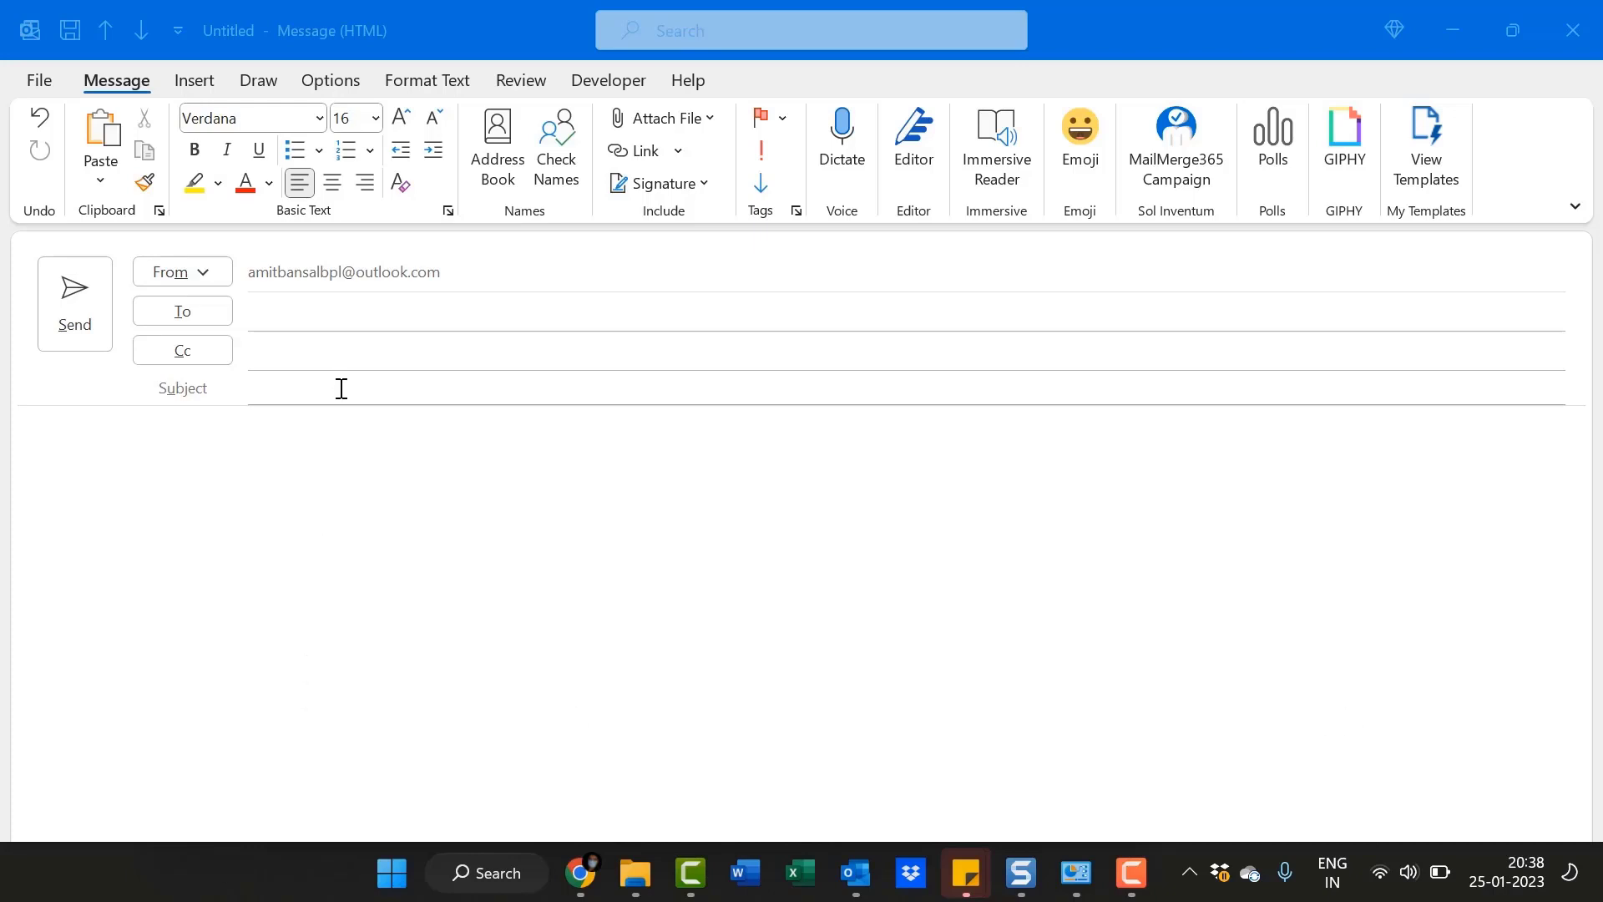
Insert a ₹ rupee sign with Ctrl+Shift+$ on the body's first line, then start a new line.
left_click(304, 491)
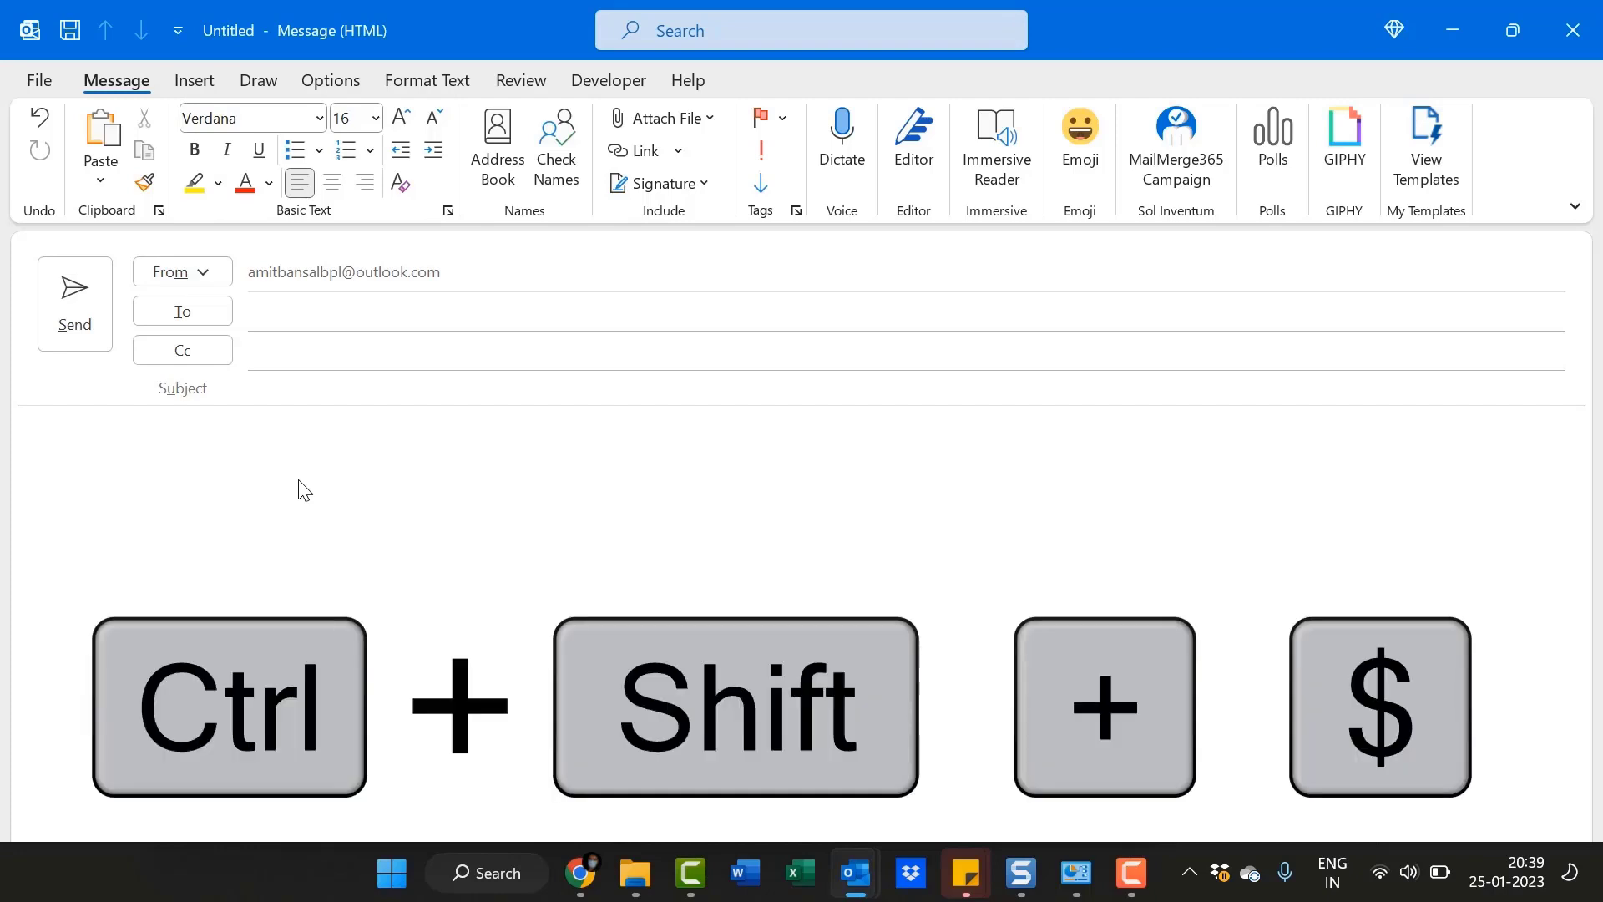
type("$")
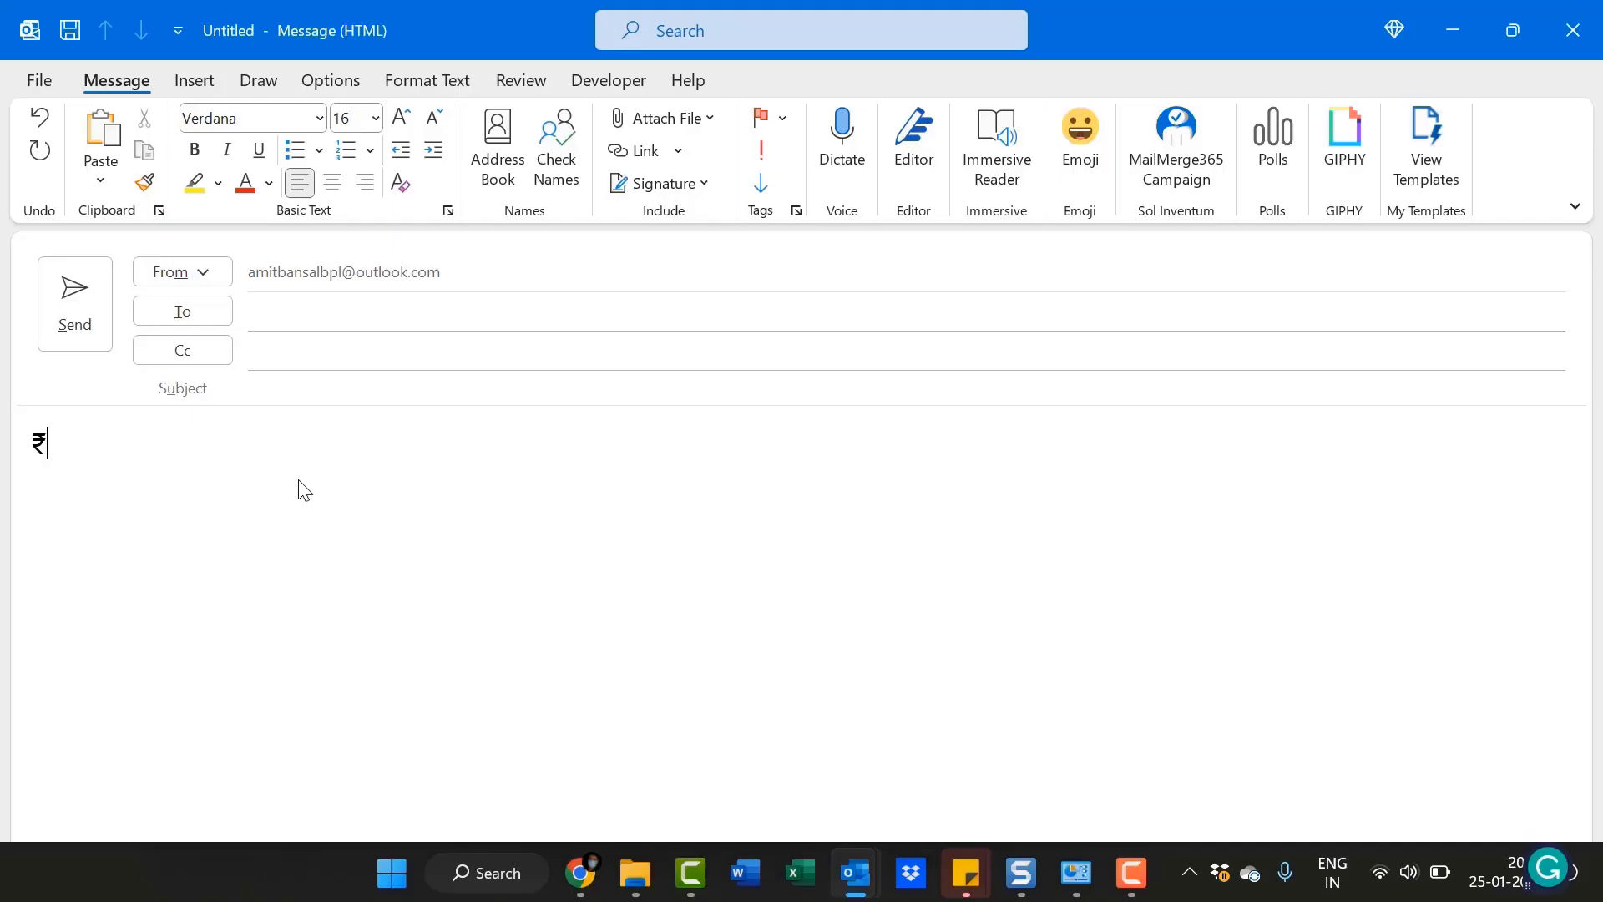
key("Return")
Type 15478 and put two € signs before it, using Alt+0128 and 20AC with Alt+X.
type("15478")
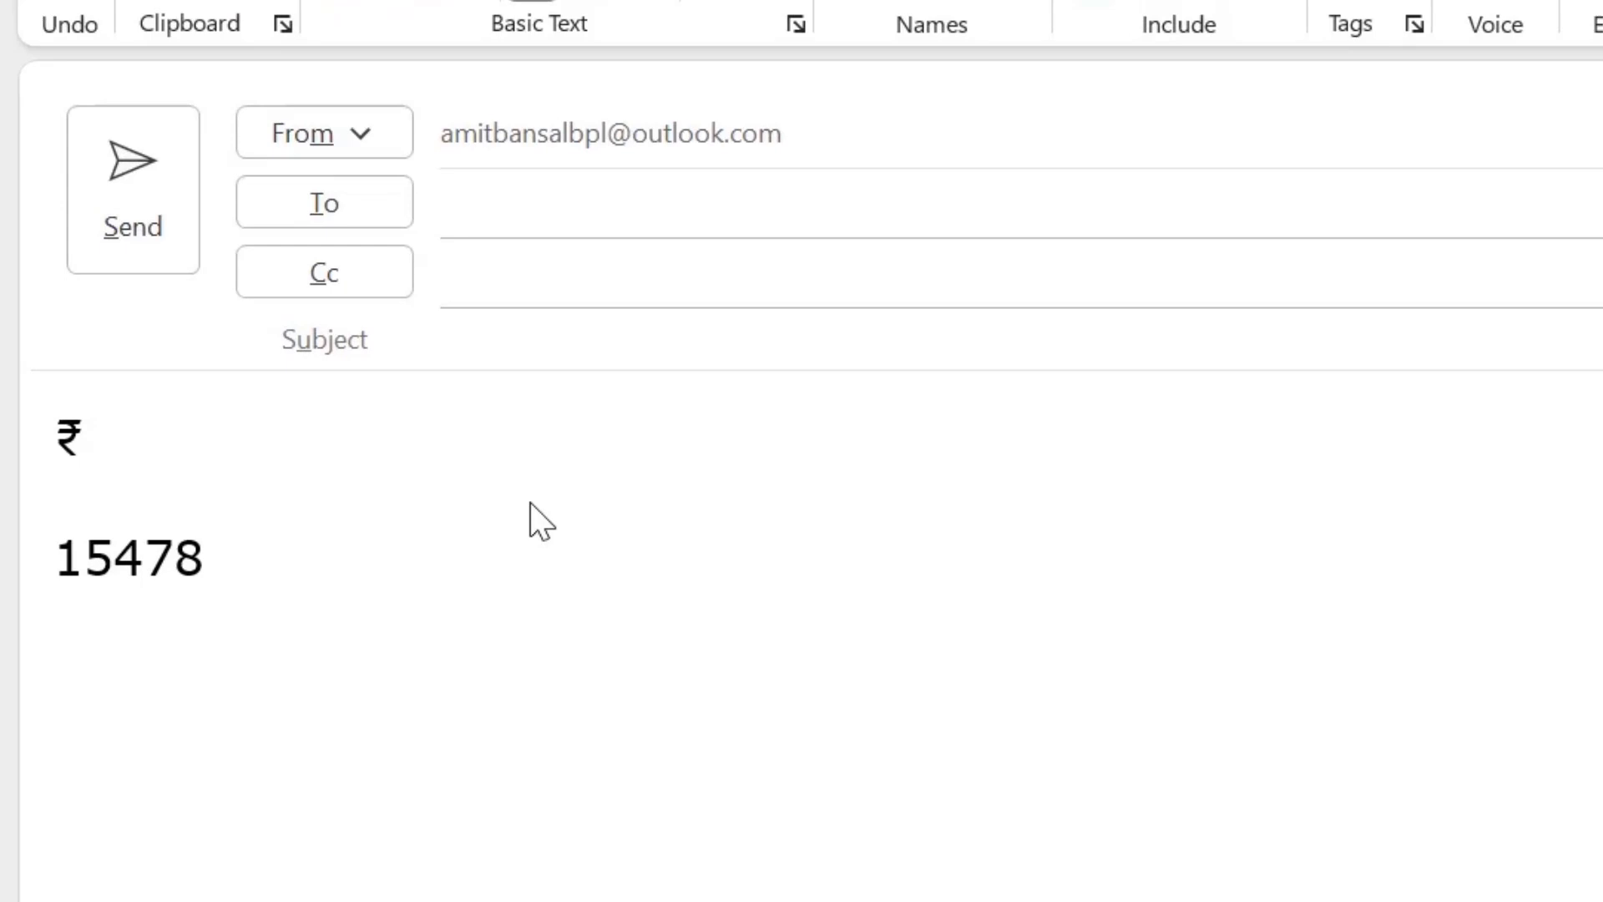
key("Down")
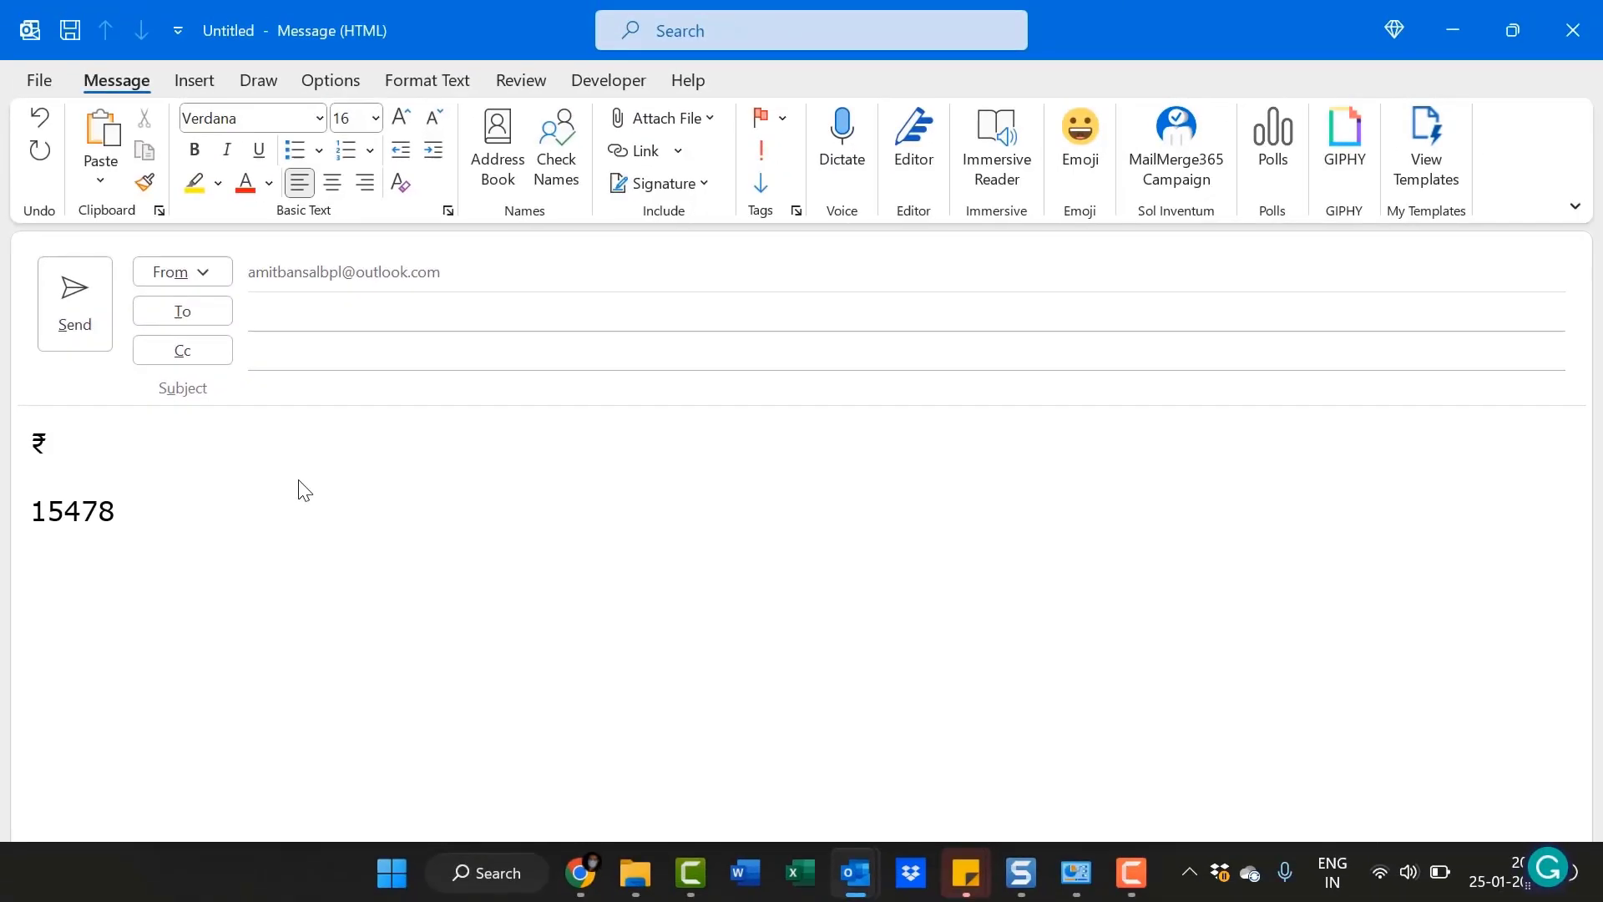
key("alt")
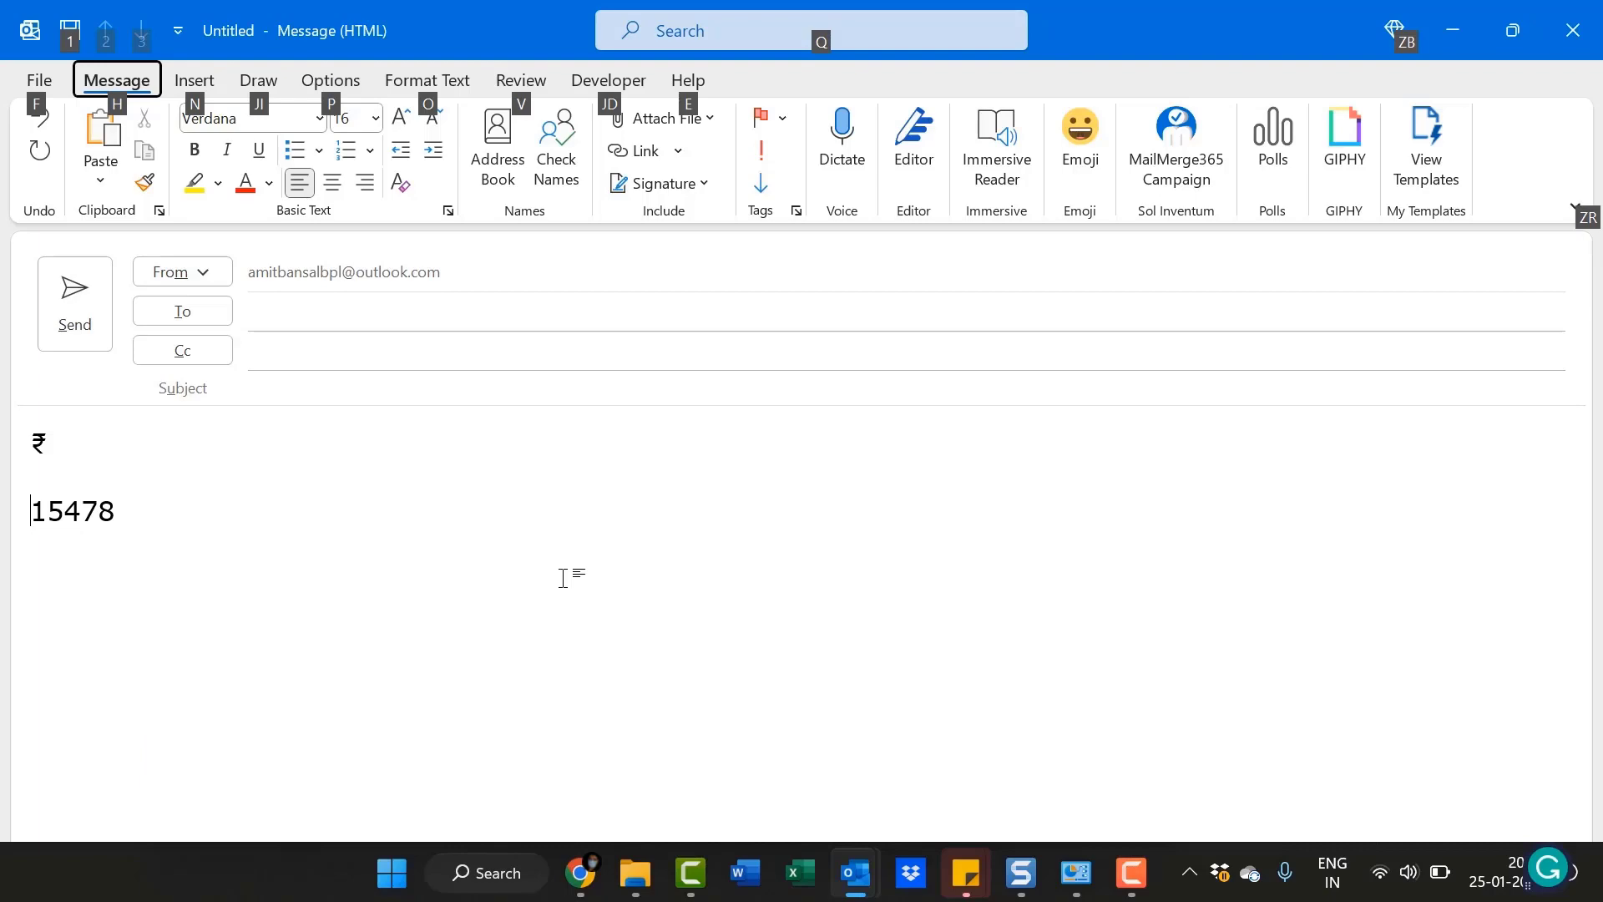
type("€")
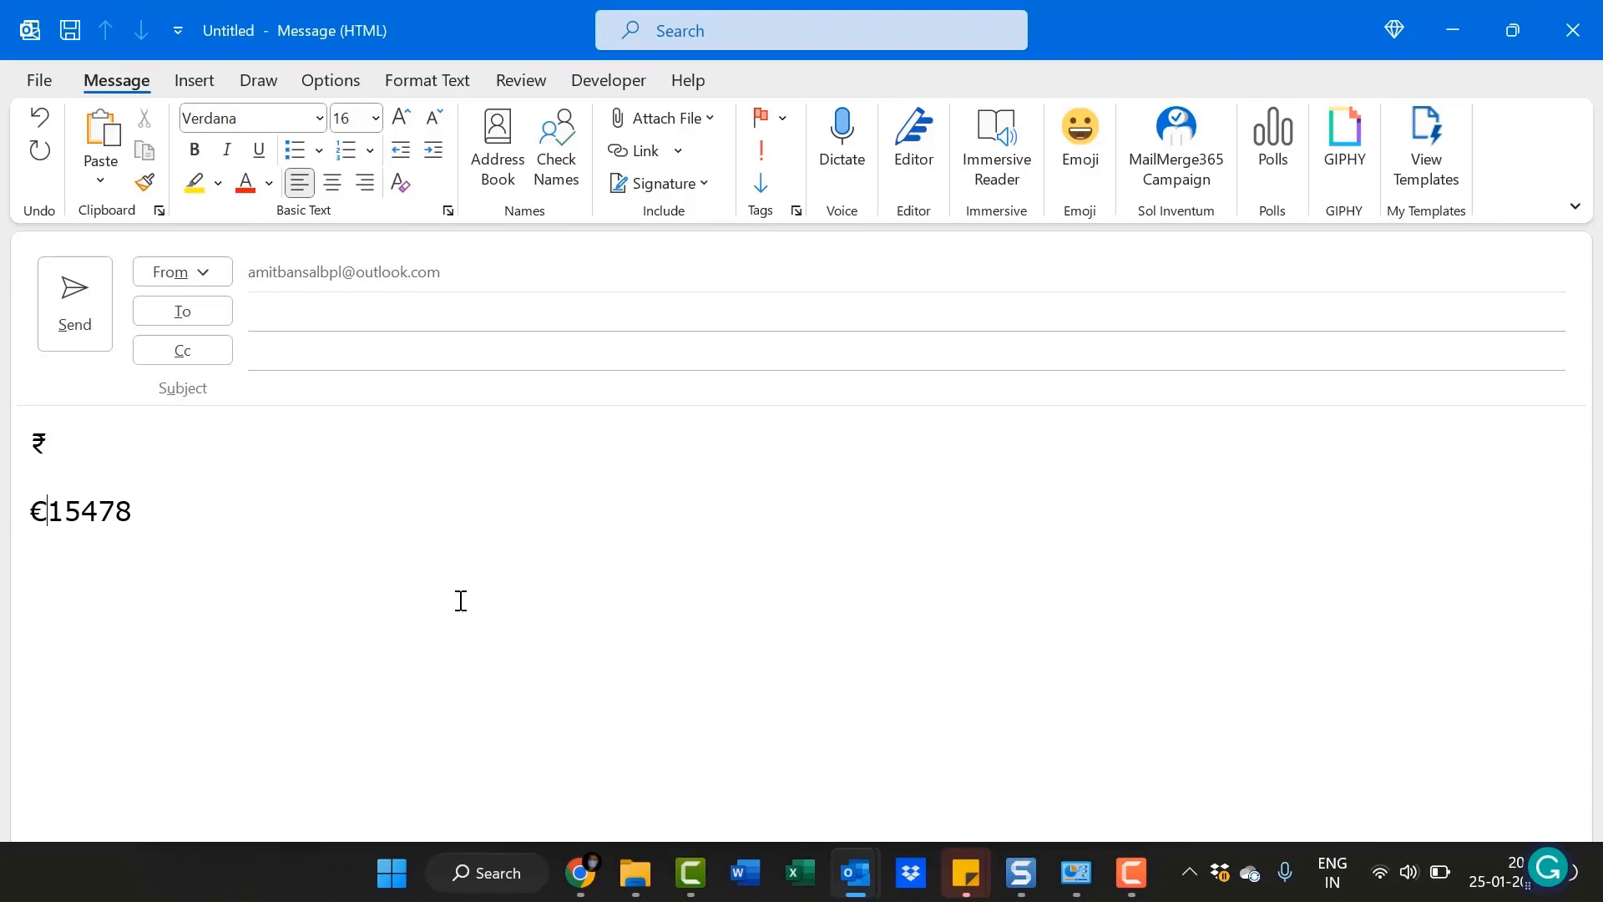
type("20A")
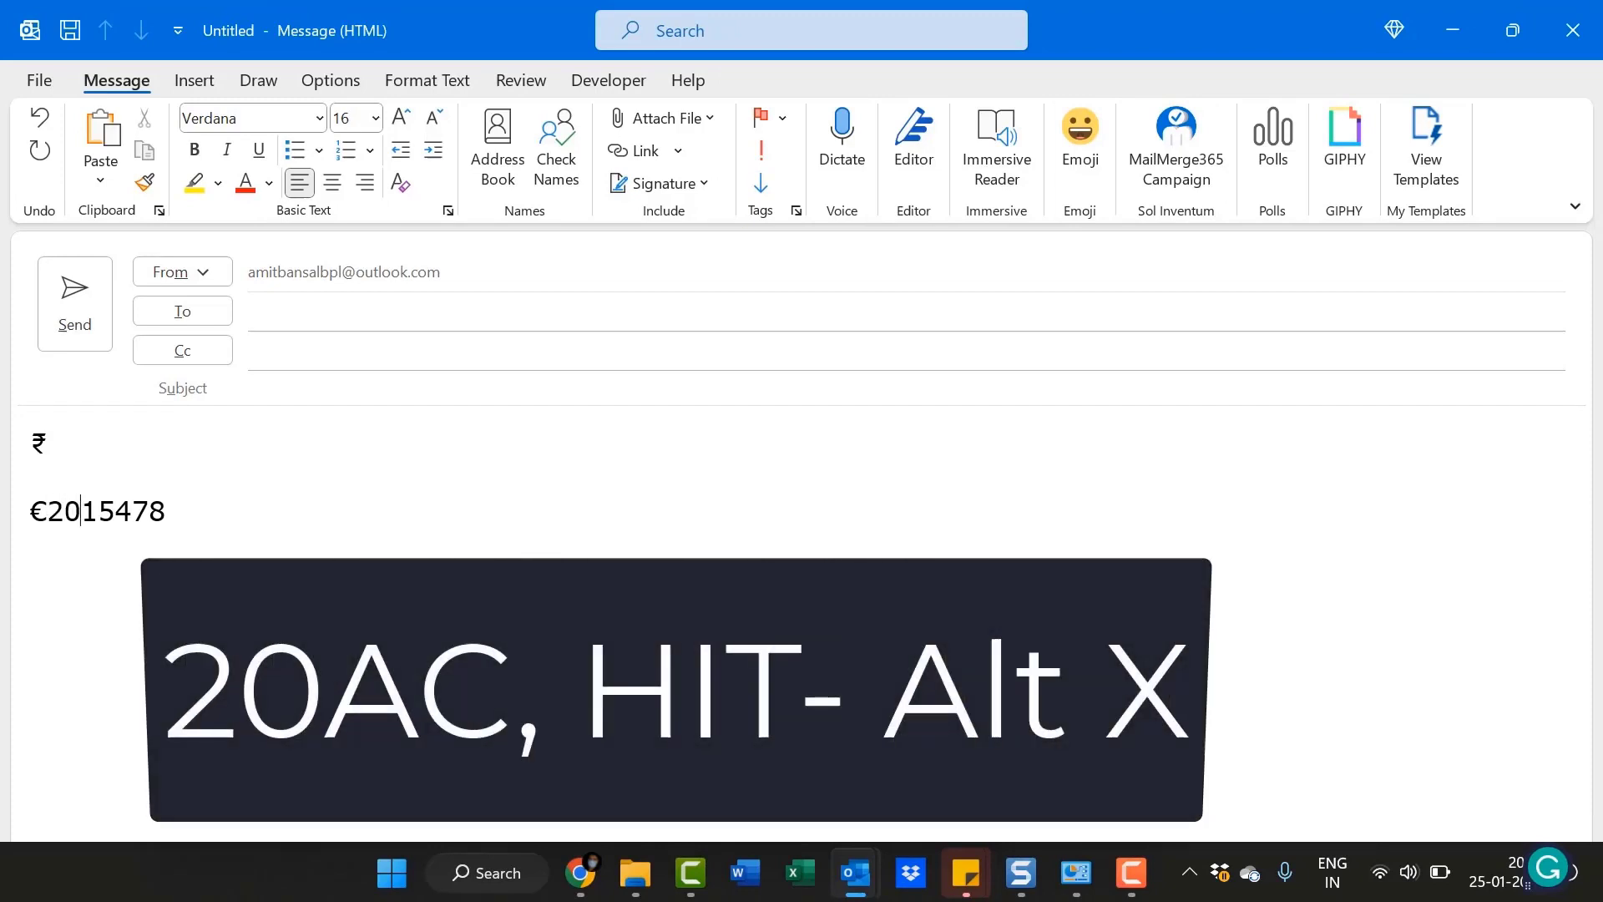
type("c")
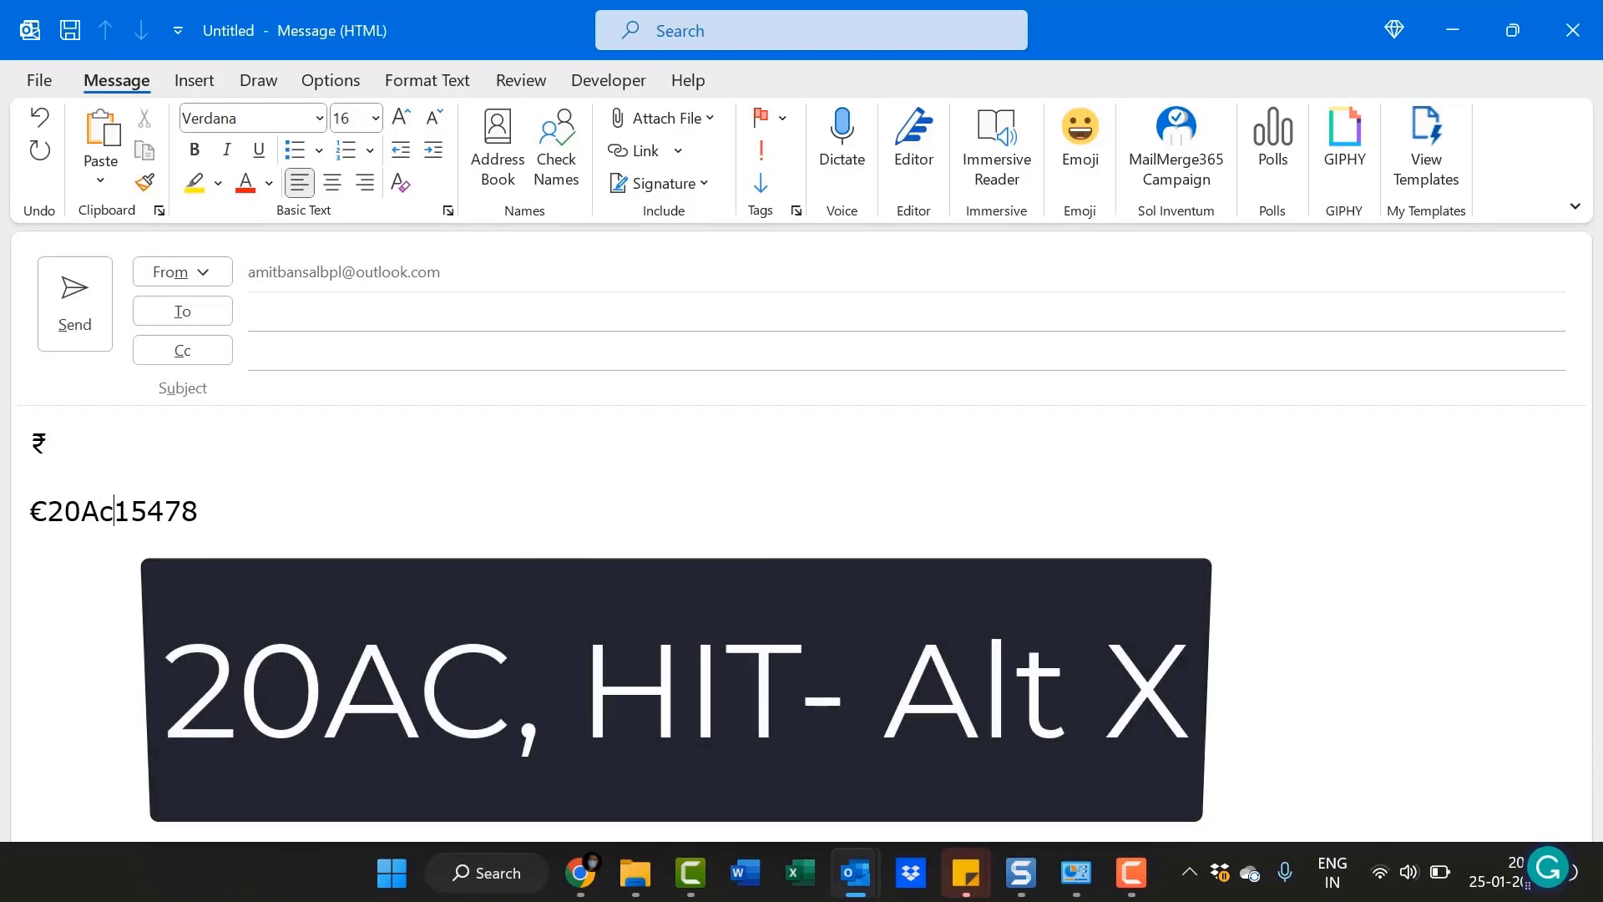
key("alt+x")
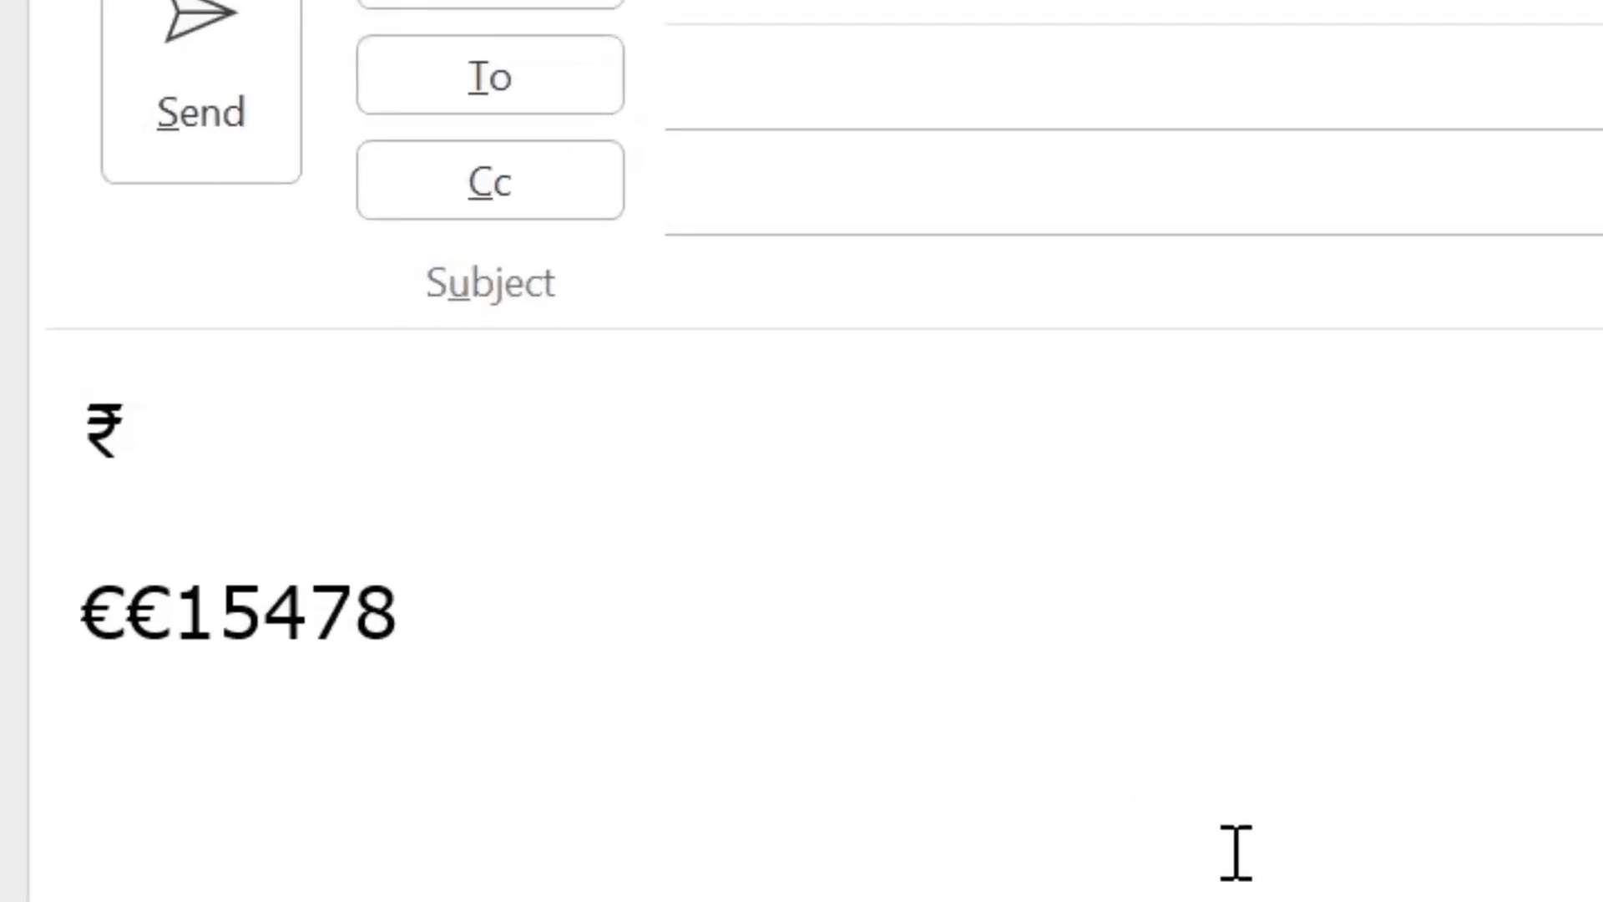
Insert a ¥ yen sign with Alt+0165 on the empty line below €€15478.
left_click(1263, 860)
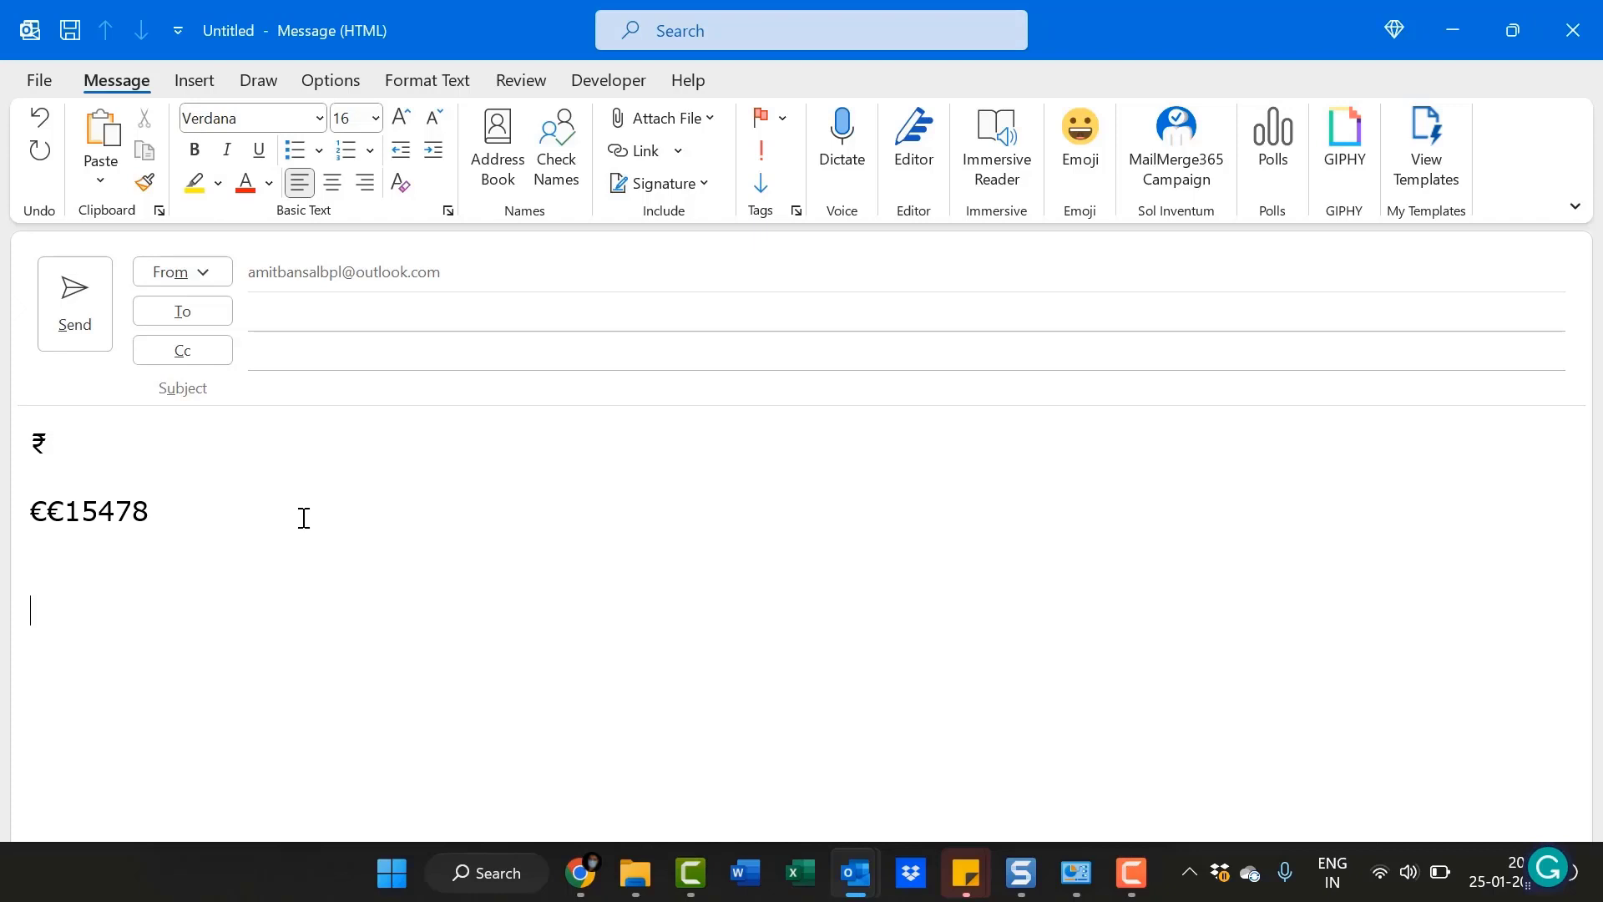
key("alt+0165")
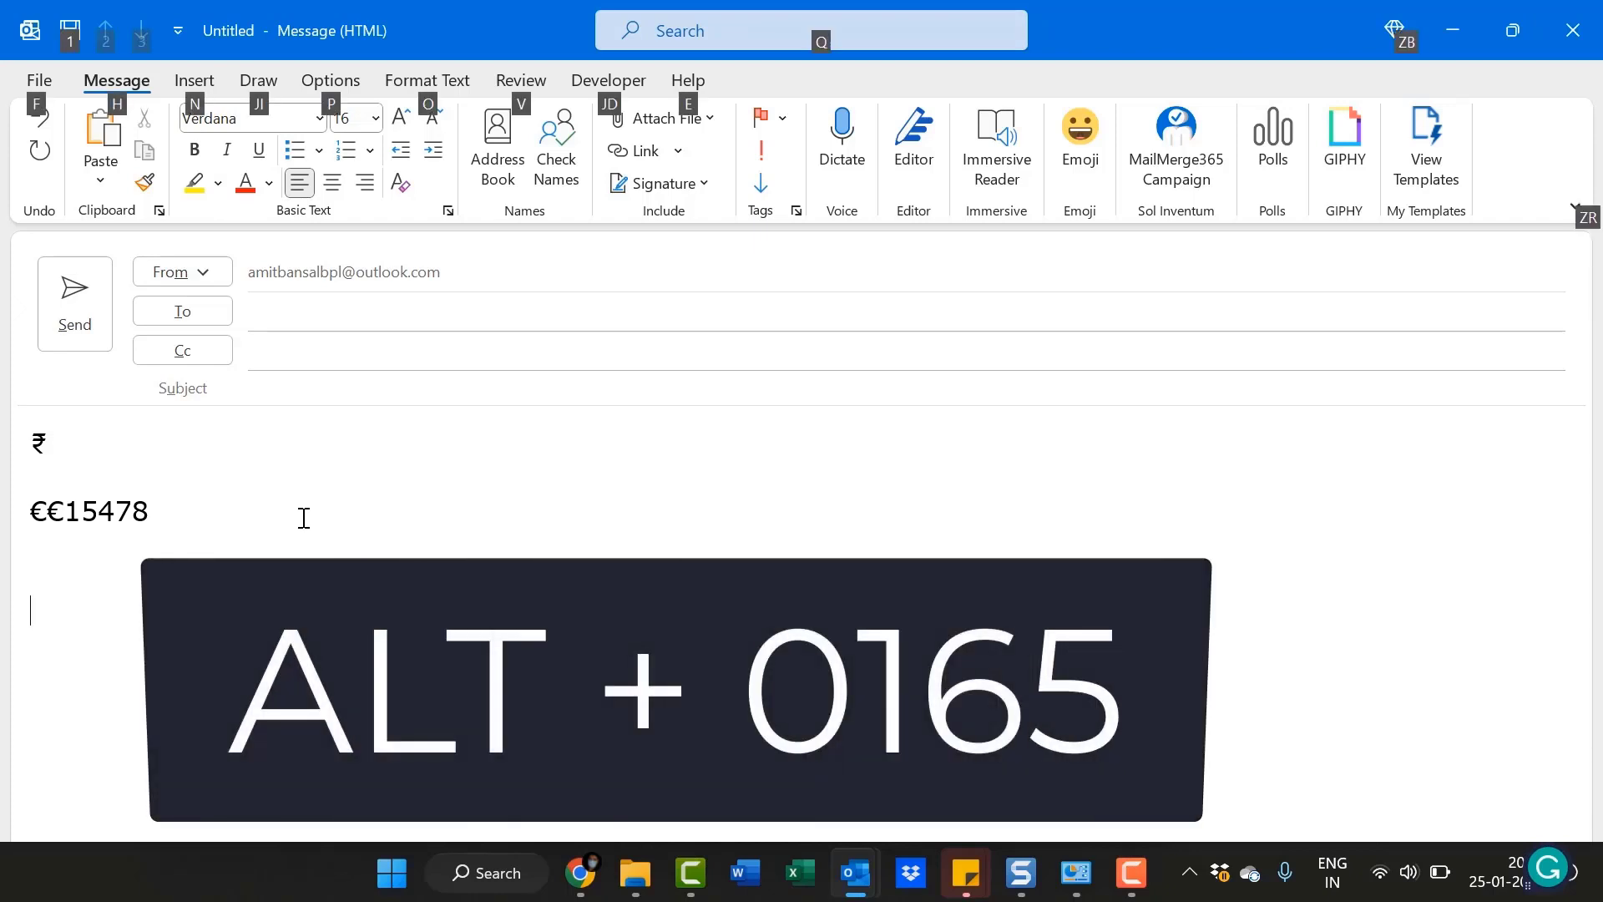
type("¥")
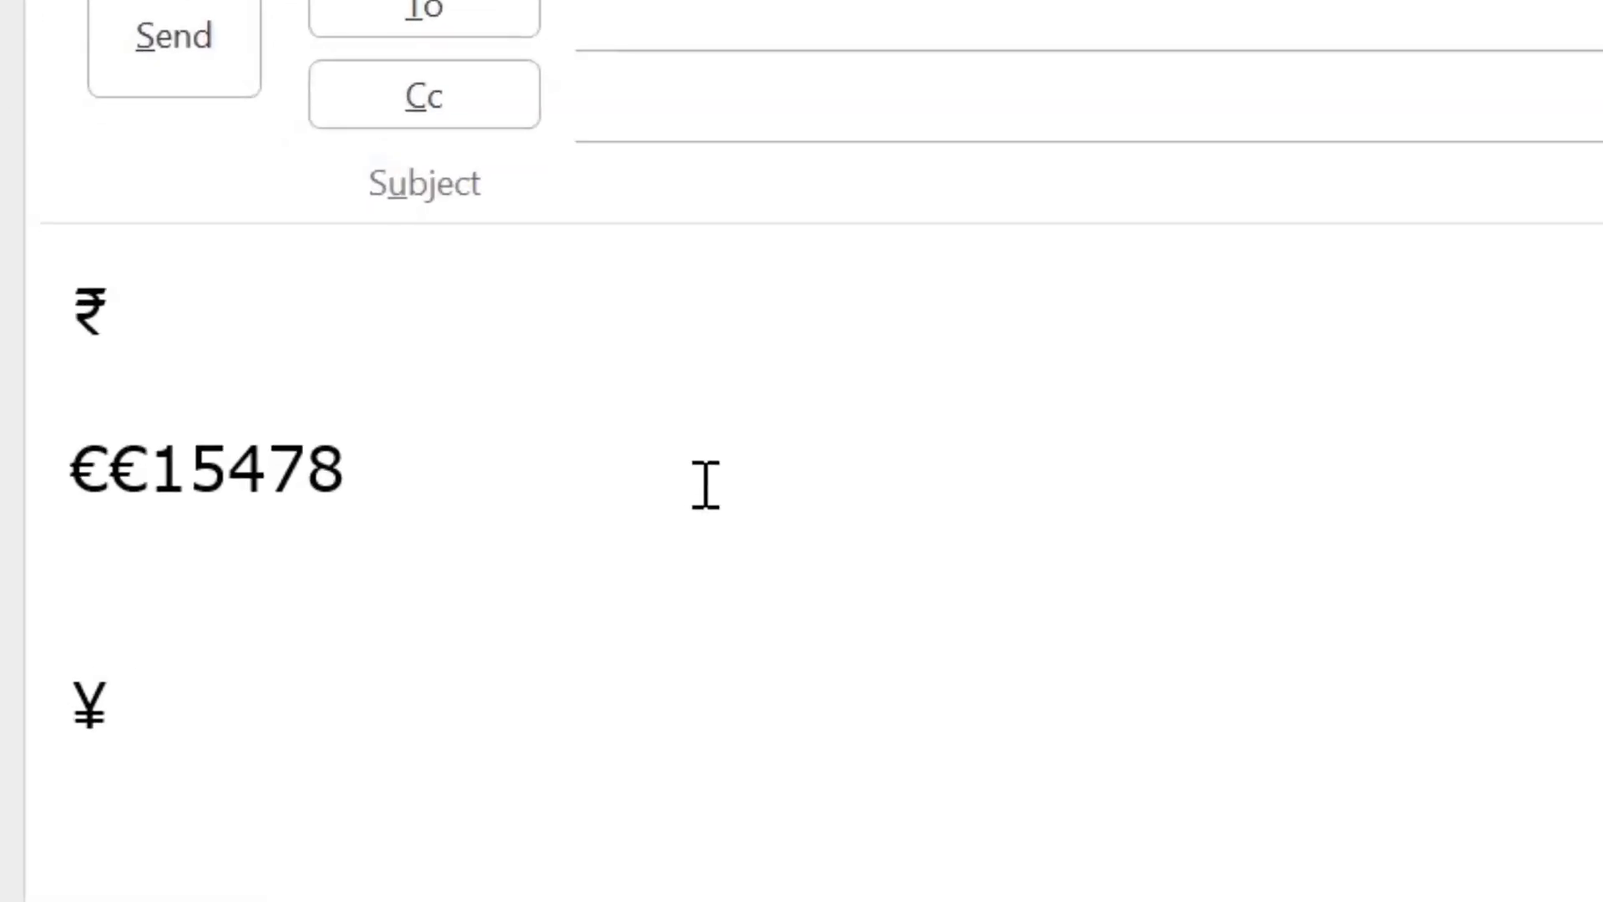
key("Return")
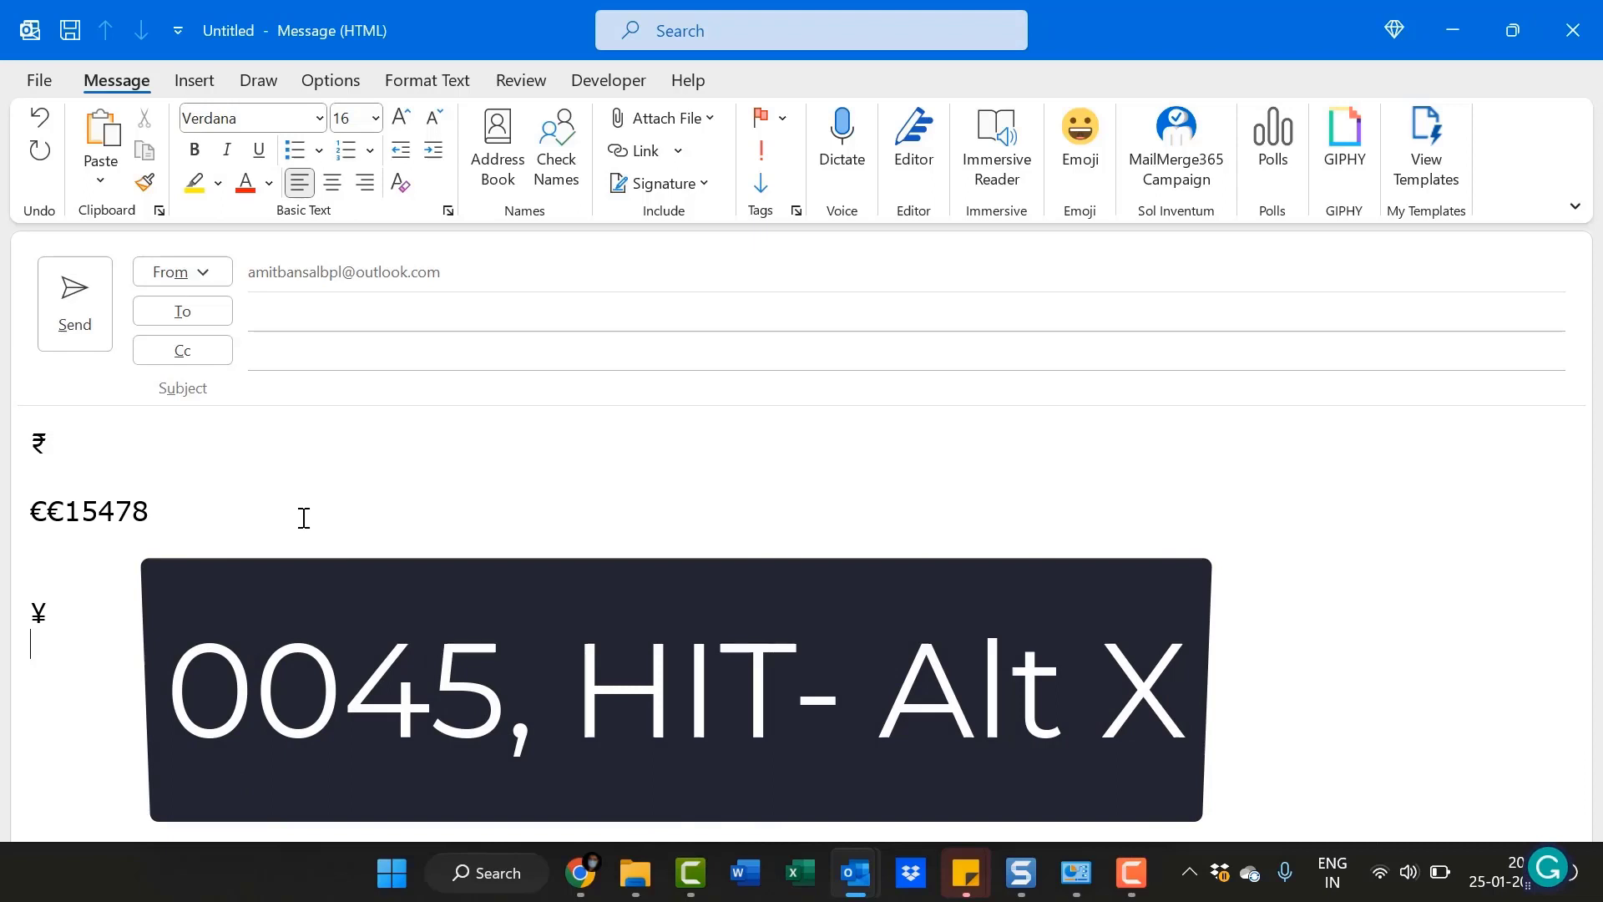
Convert the code 0045 with Alt+X, then delete the resulting E.
type("0045")
key("alt+x")
key("BackSpace")
key("Return")
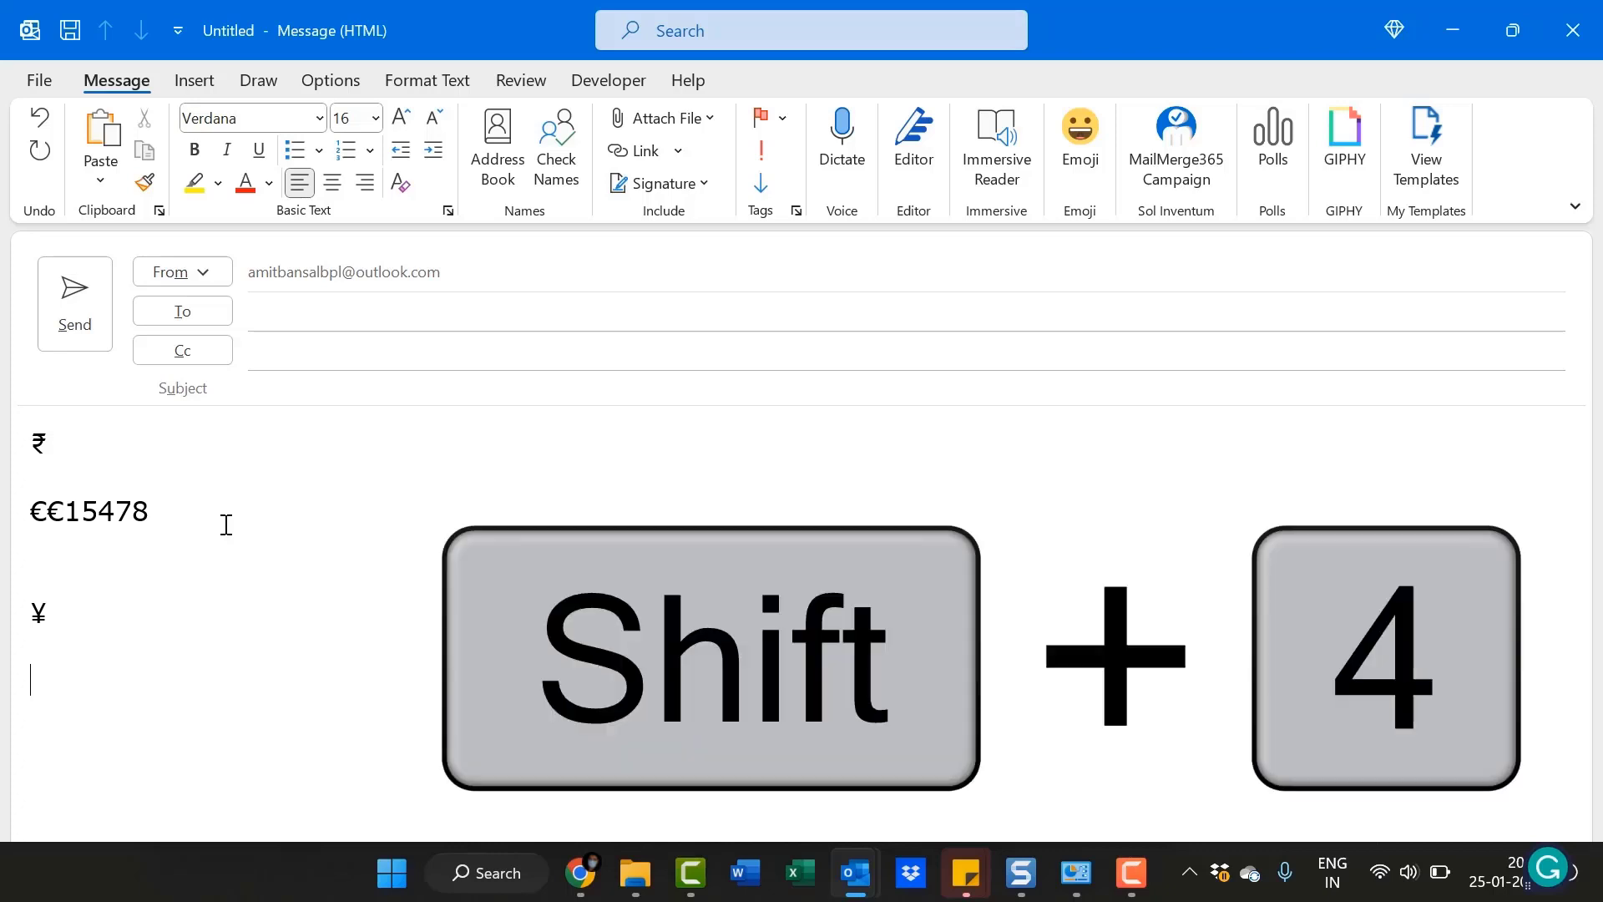
Add one $ with Shift+4 and a second $ from U+0024 with Alt+X, on separate lines.
type("$")
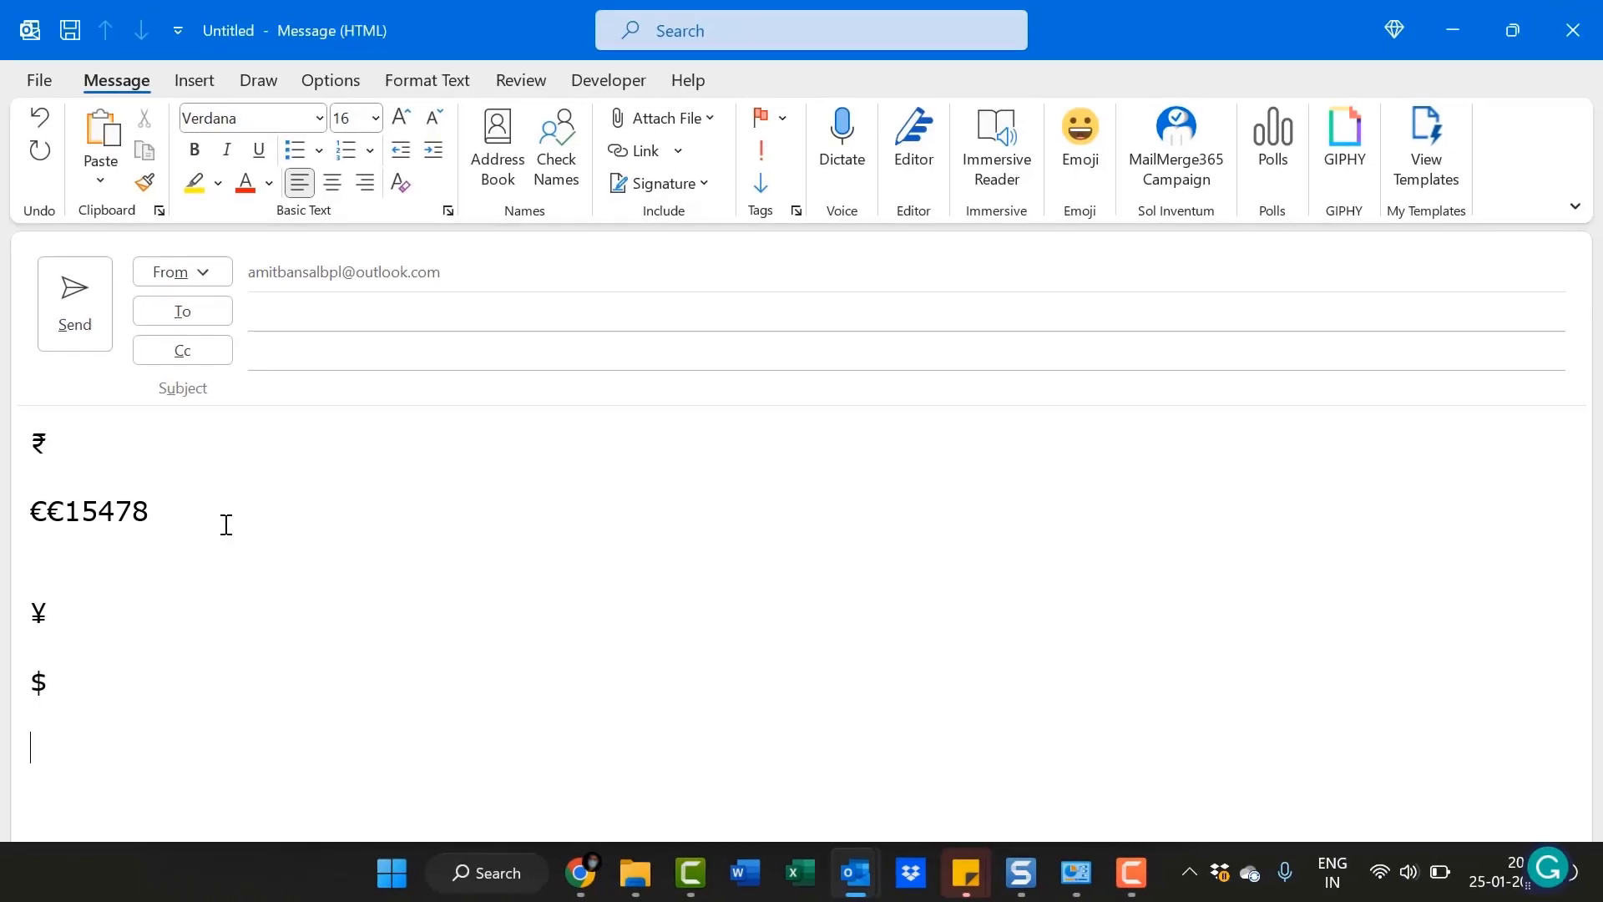
type("U+0024")
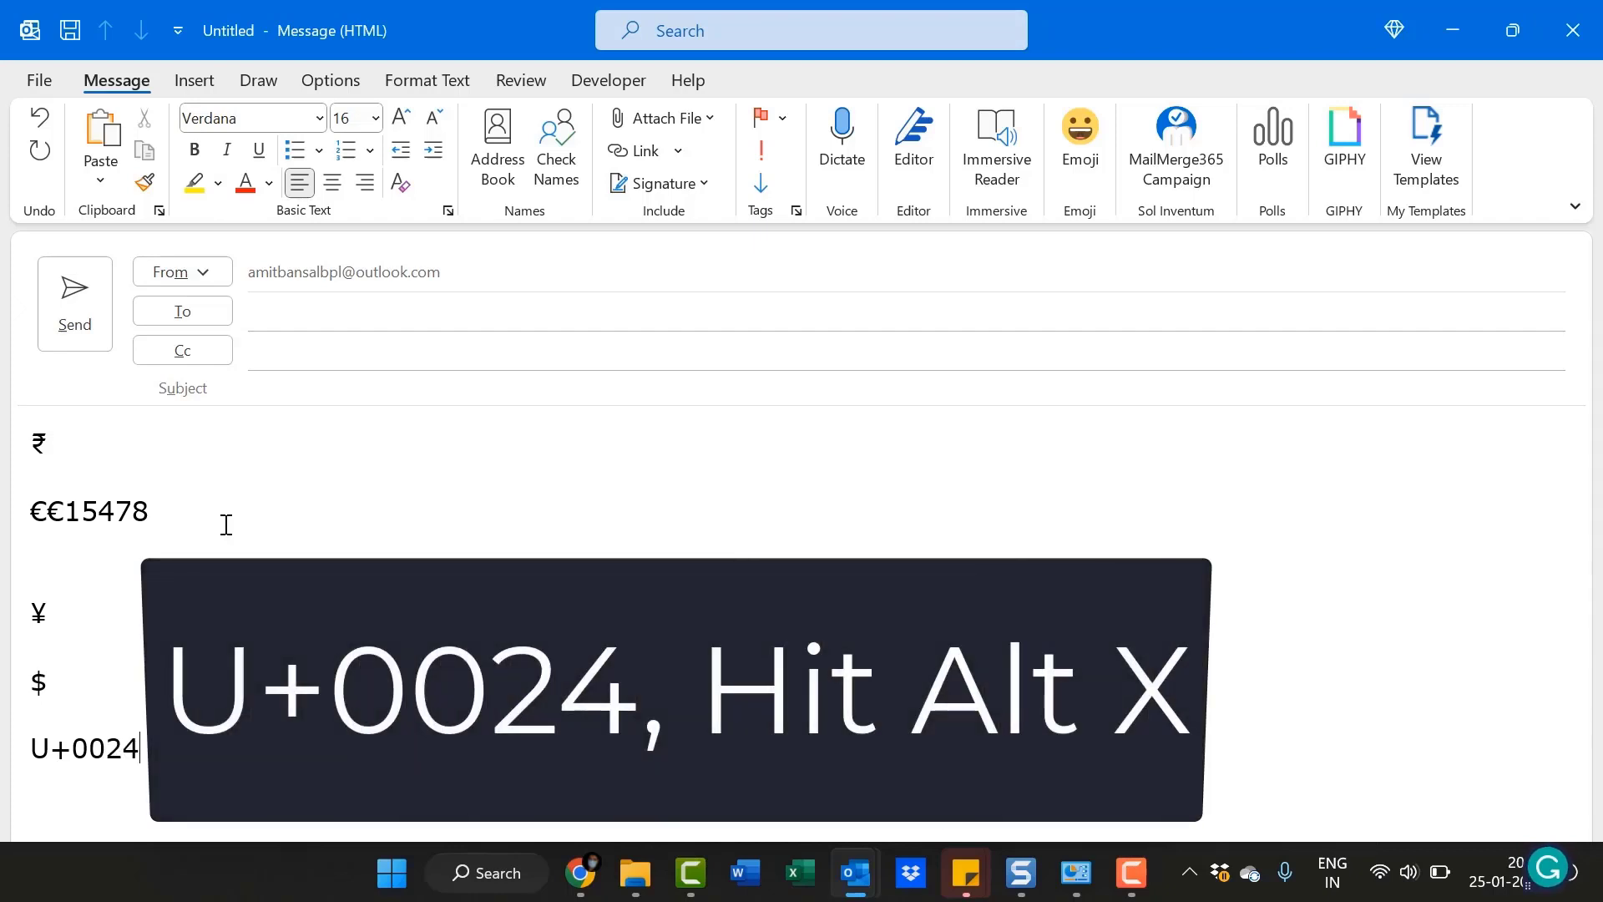
key("alt+x")
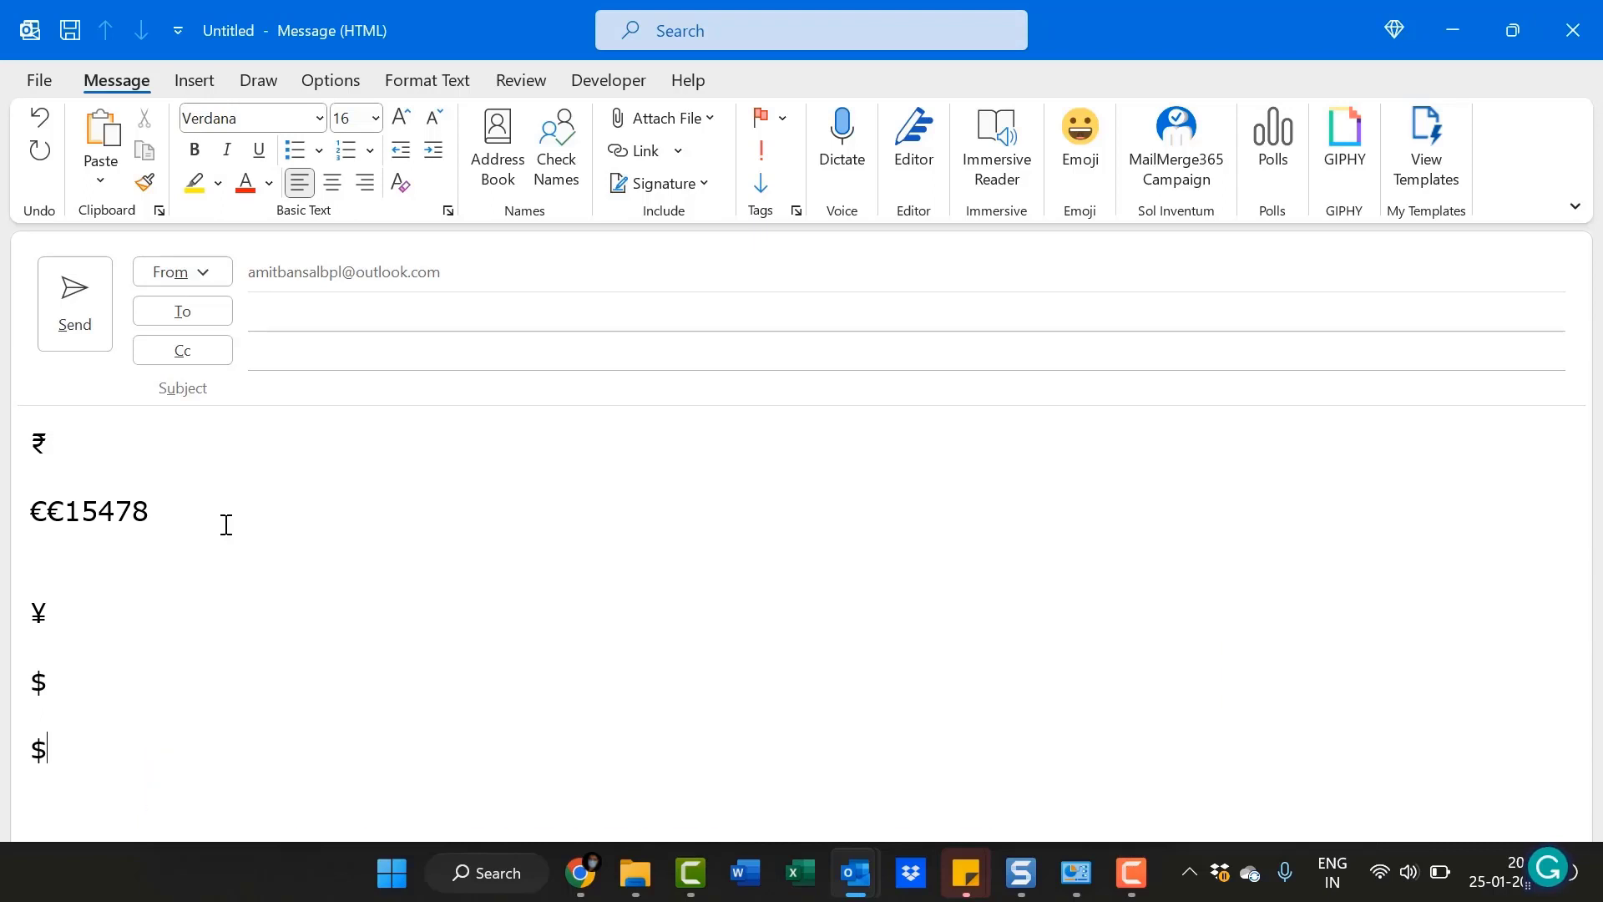
key("Return")
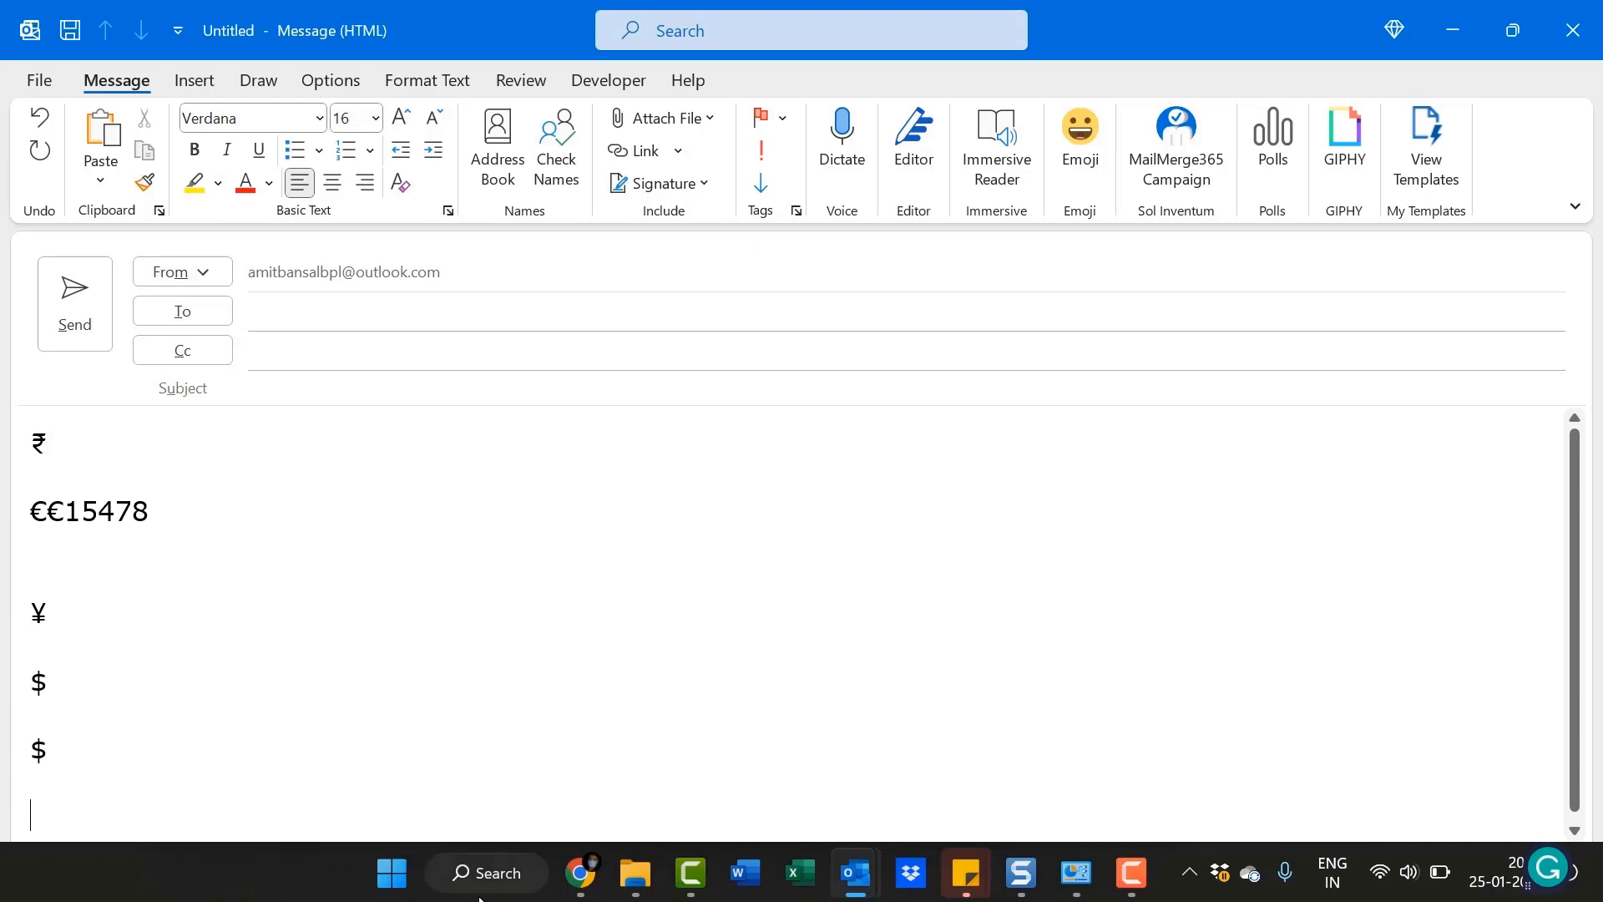
Open the Region settings by searching Control Panel for 'regio'.
left_click(495, 877)
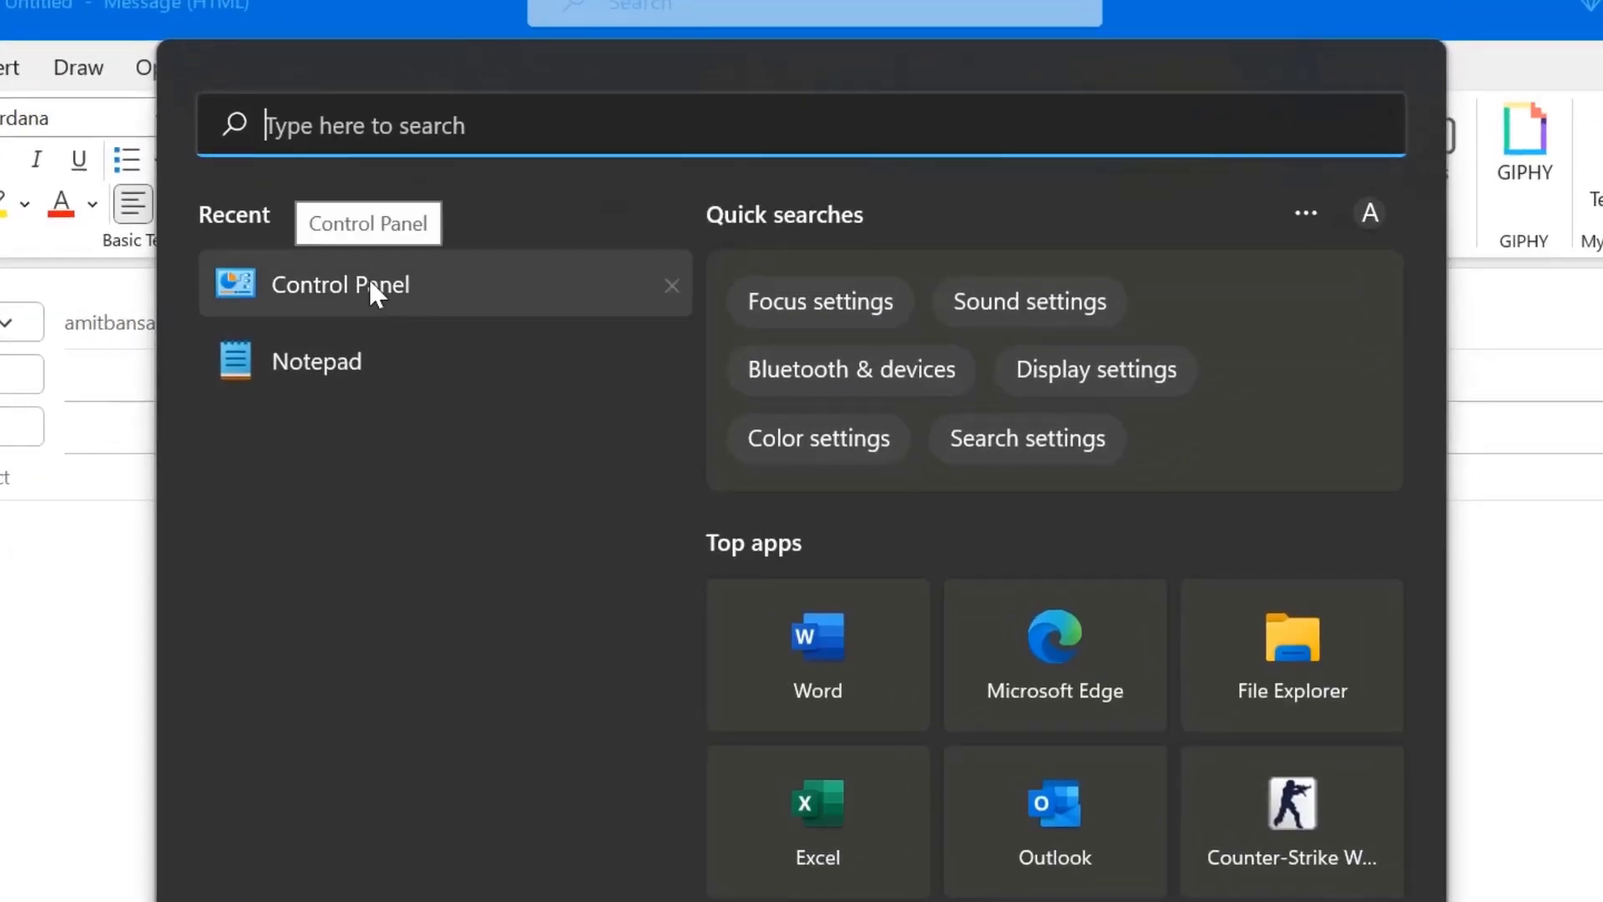
left_click(368, 280)
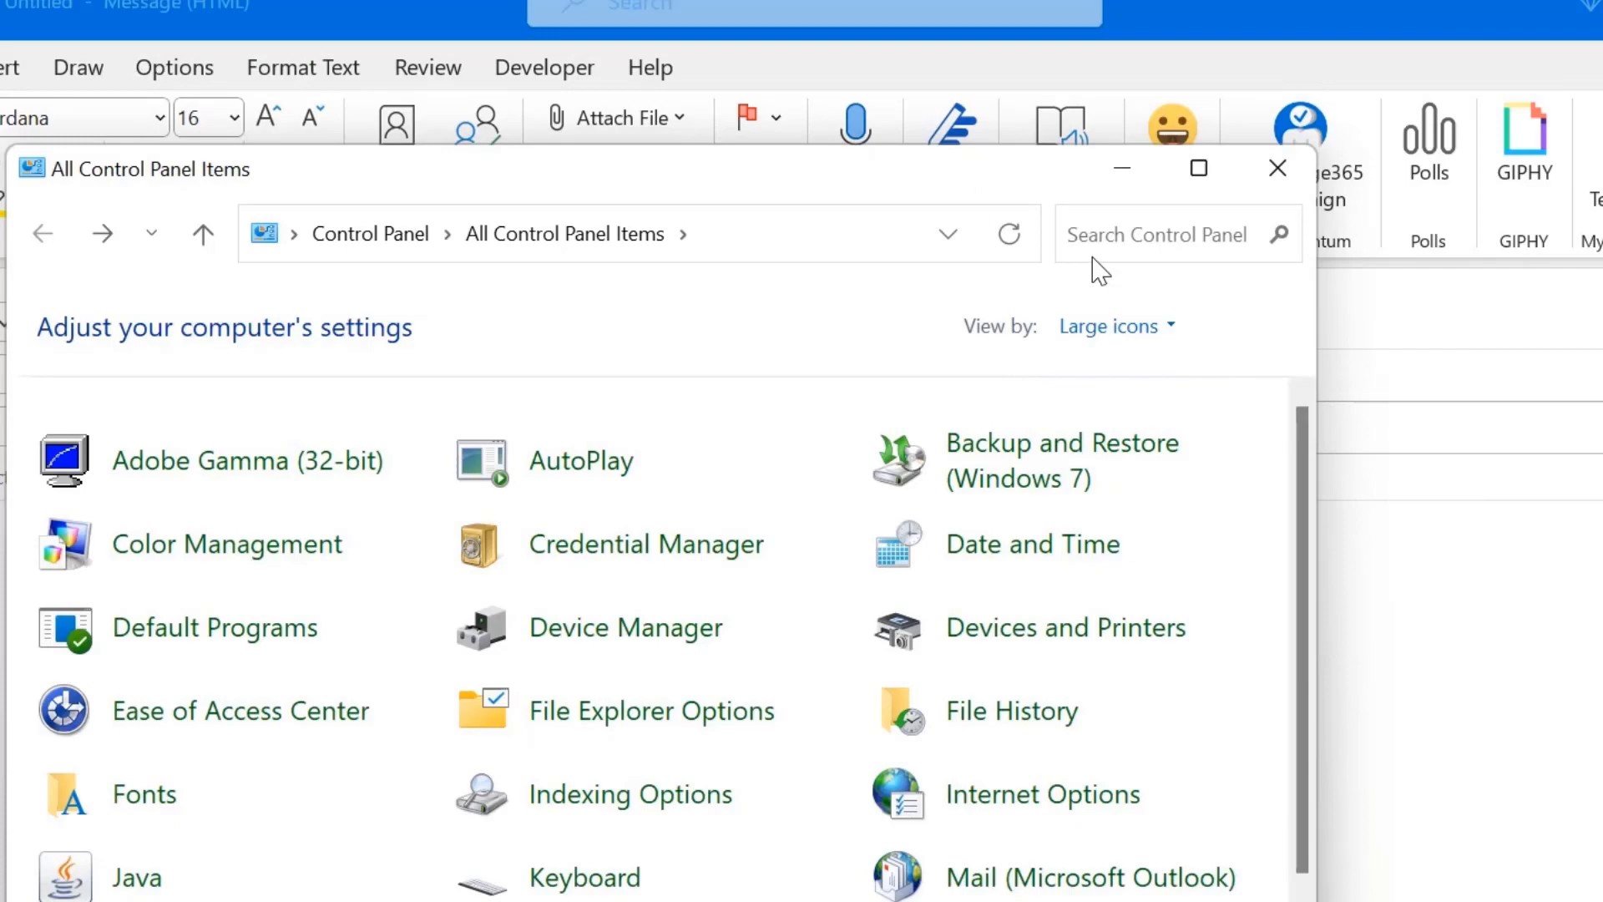
left_click(1111, 229)
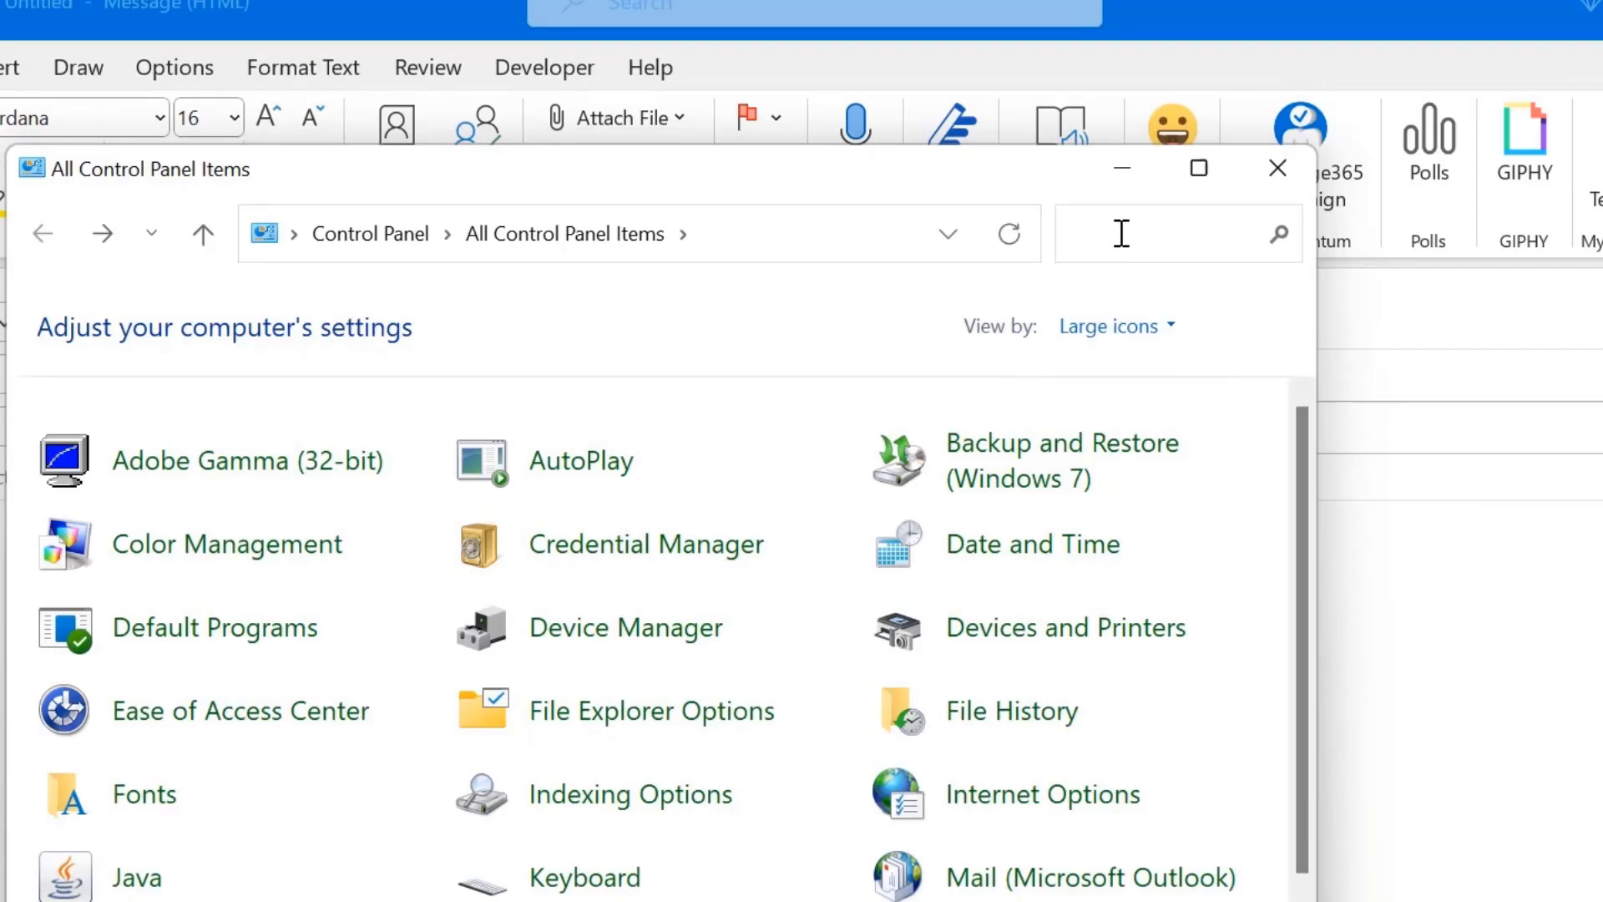
type("regio")
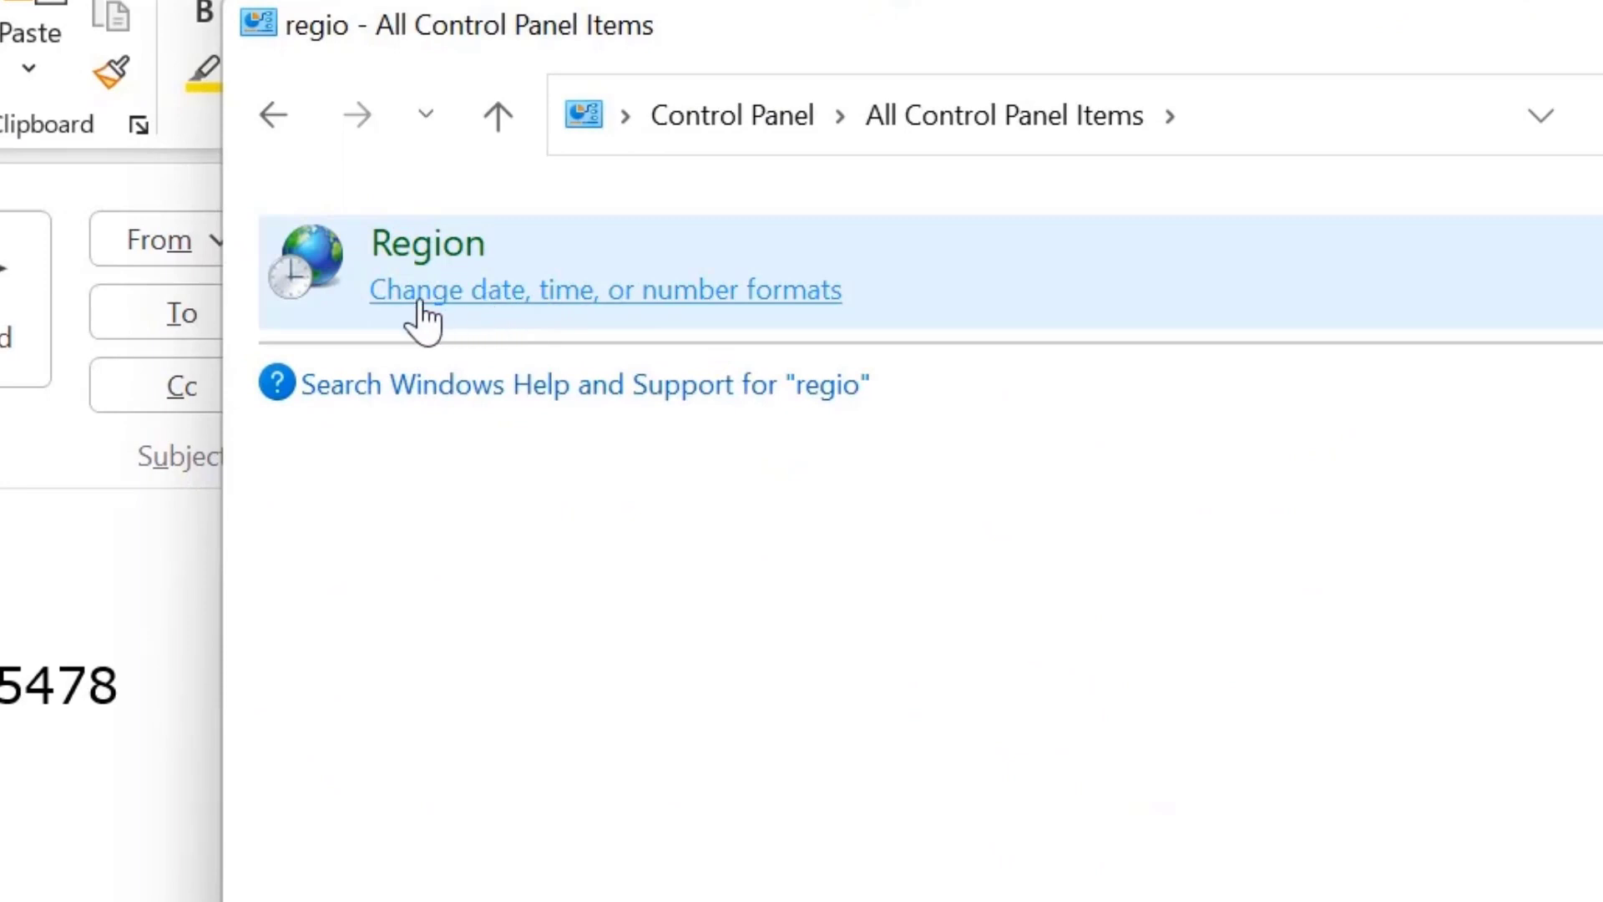
left_click(632, 304)
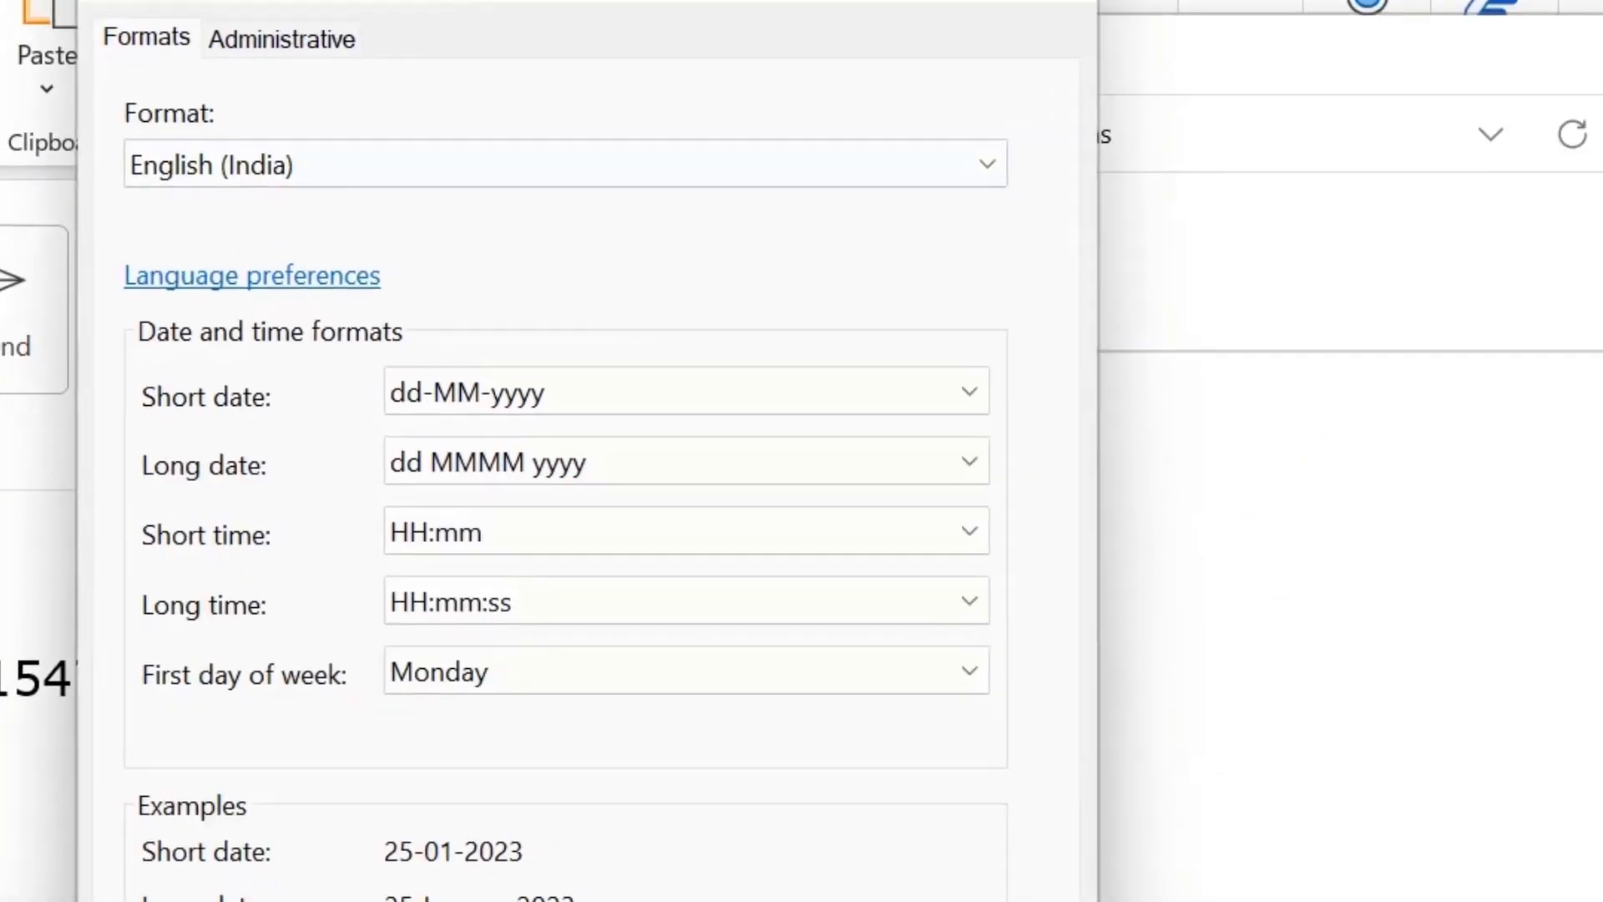
left_click_drag(455, 81, 600, 138)
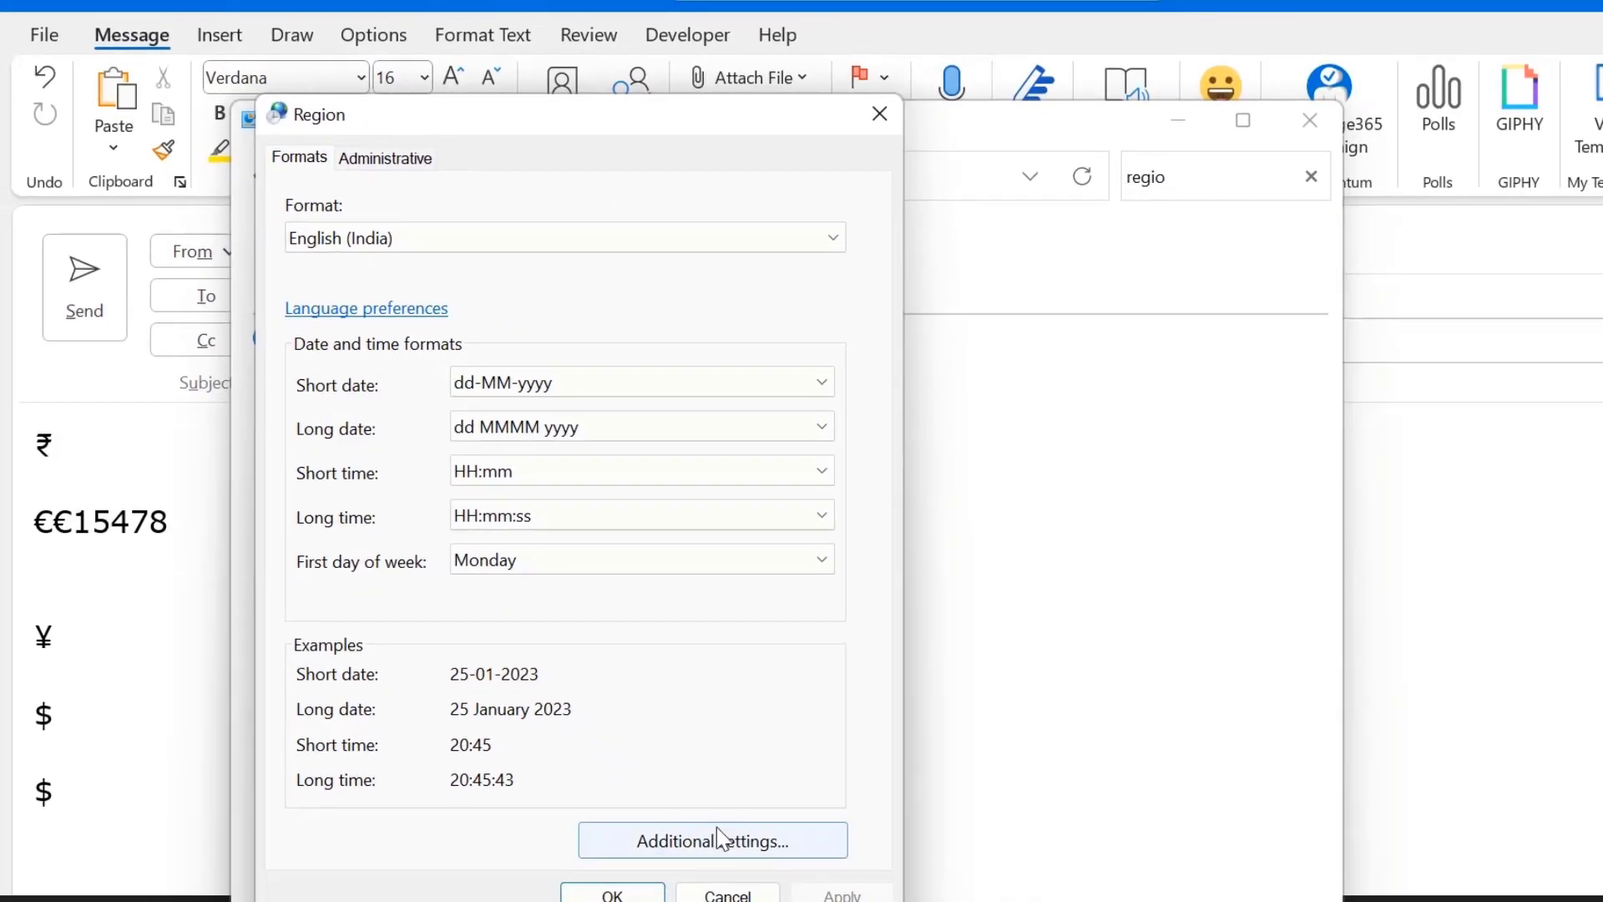
Set the currency symbol to € under Additional settings, then apply and confirm.
left_click(782, 838)
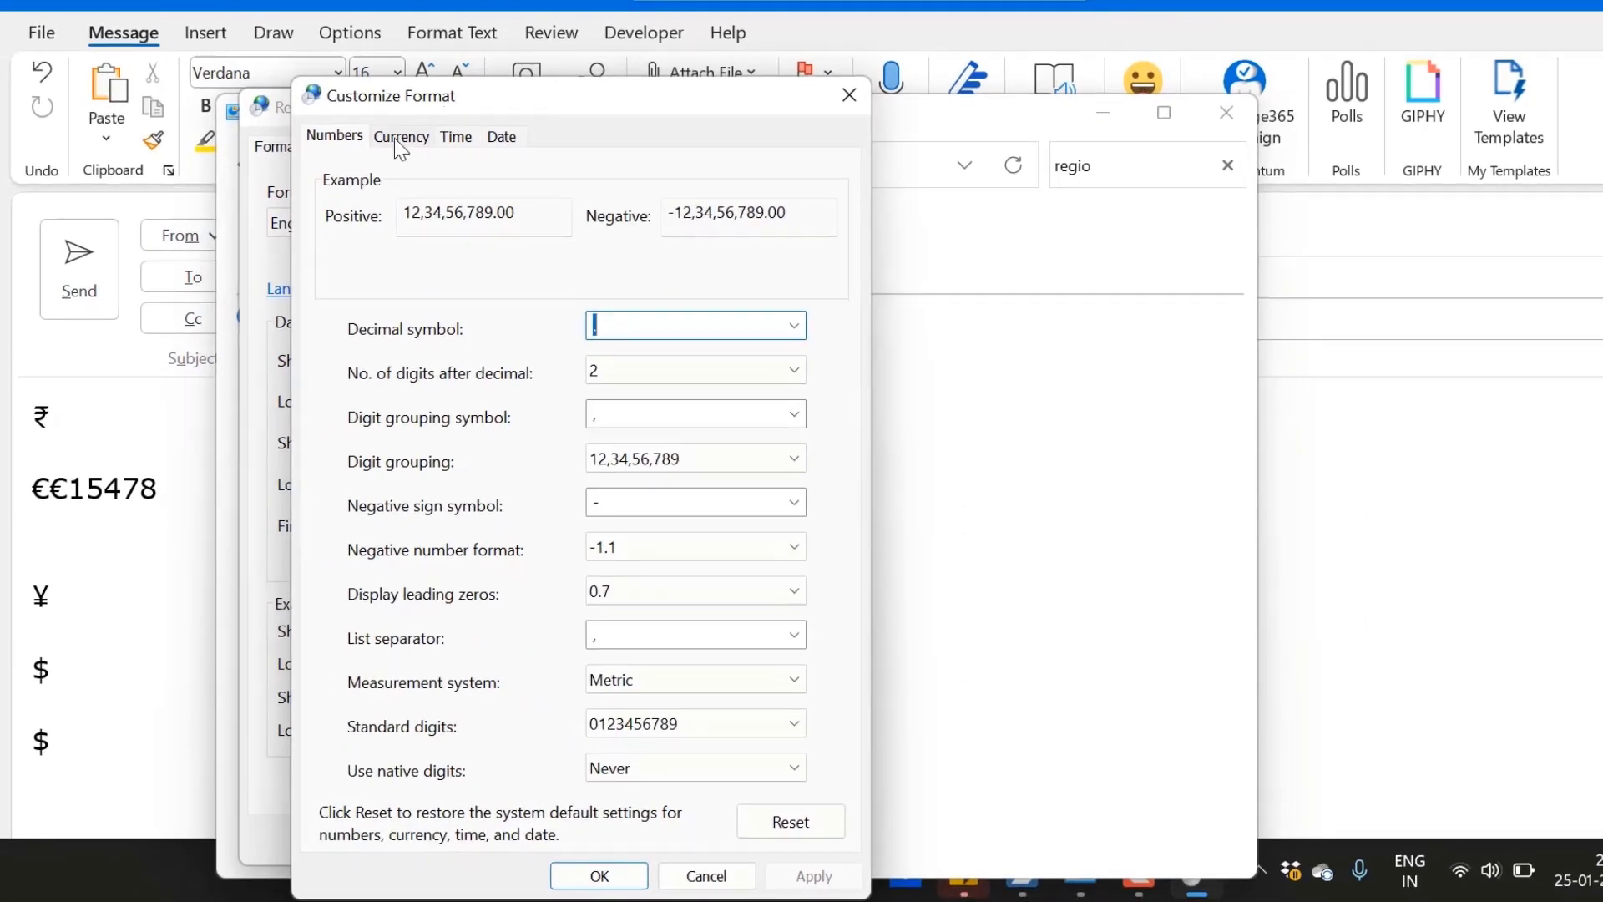
left_click(395, 138)
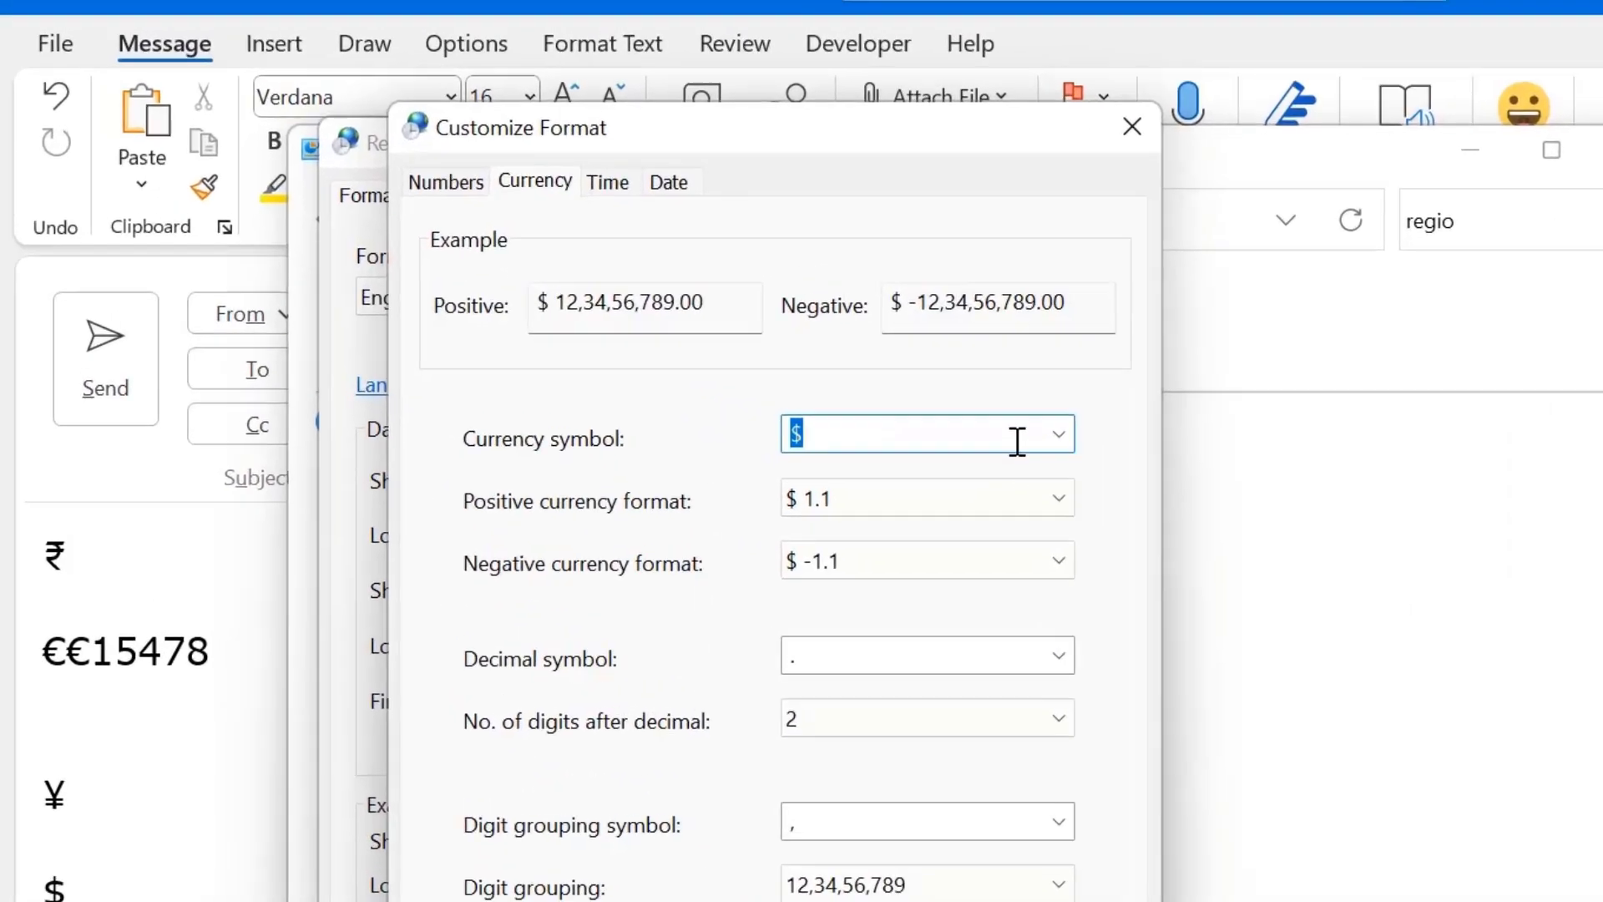
left_click(1058, 434)
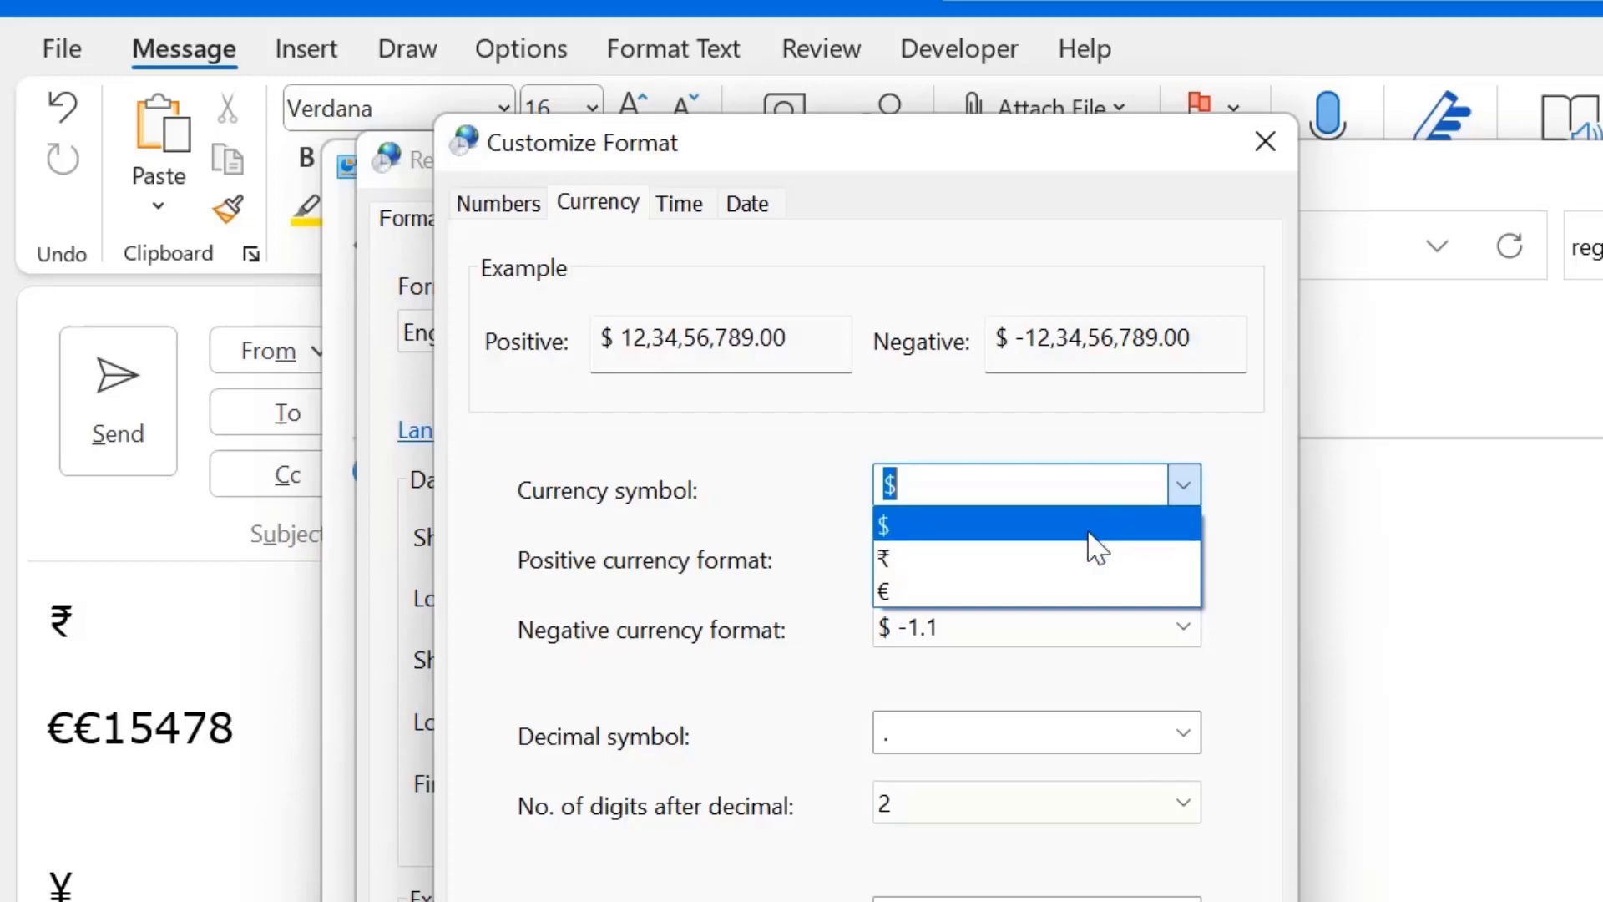
left_click(1042, 588)
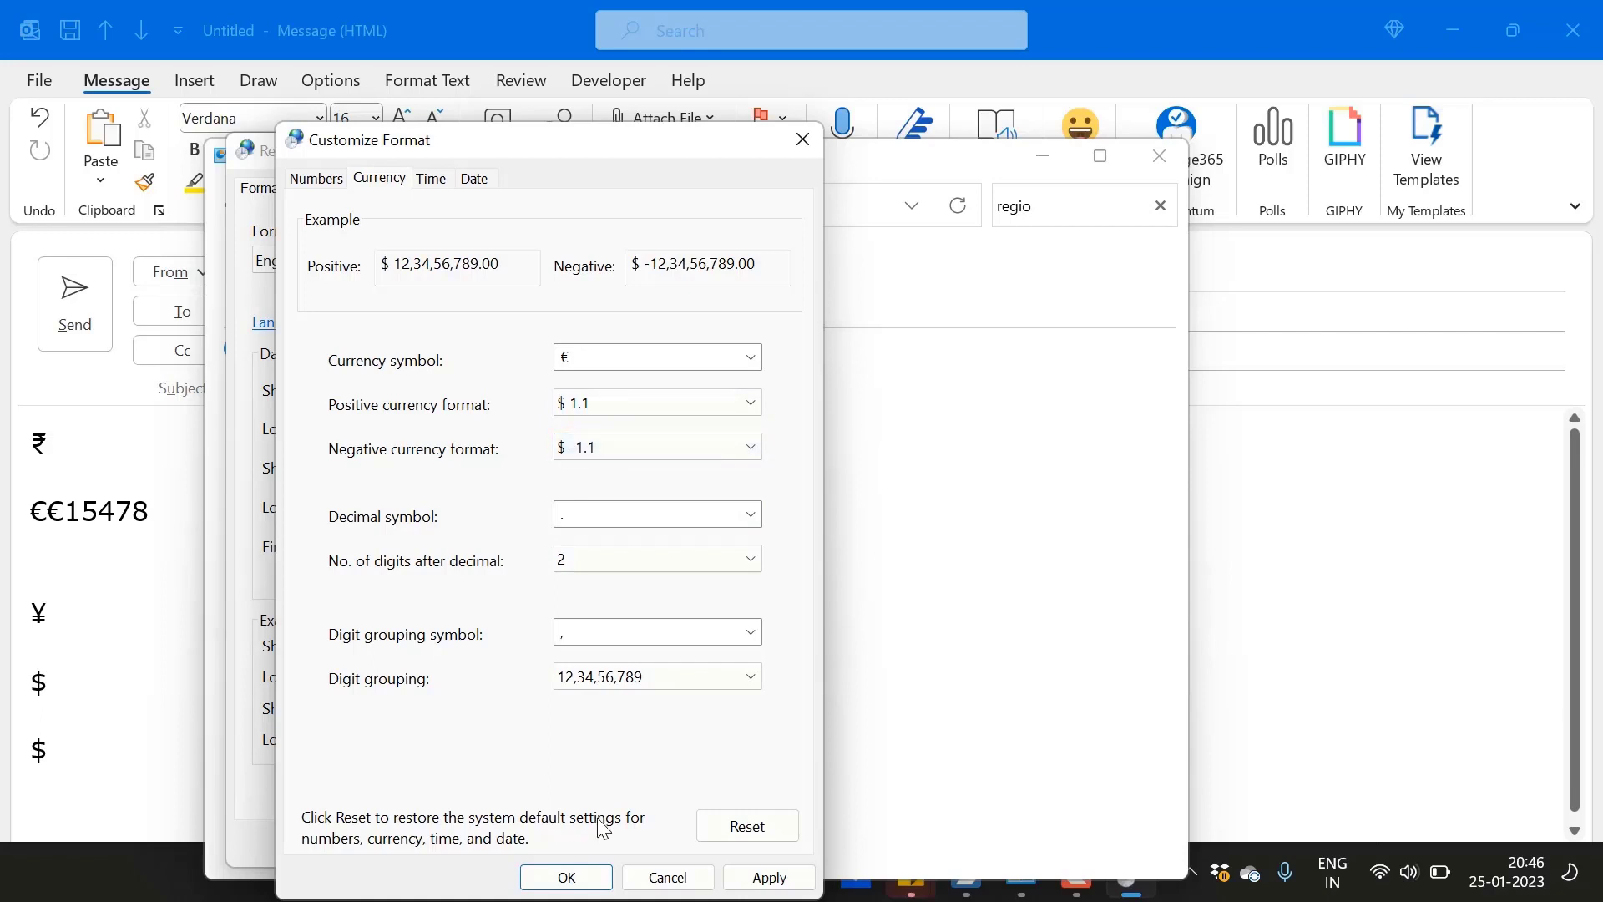
left_click(763, 878)
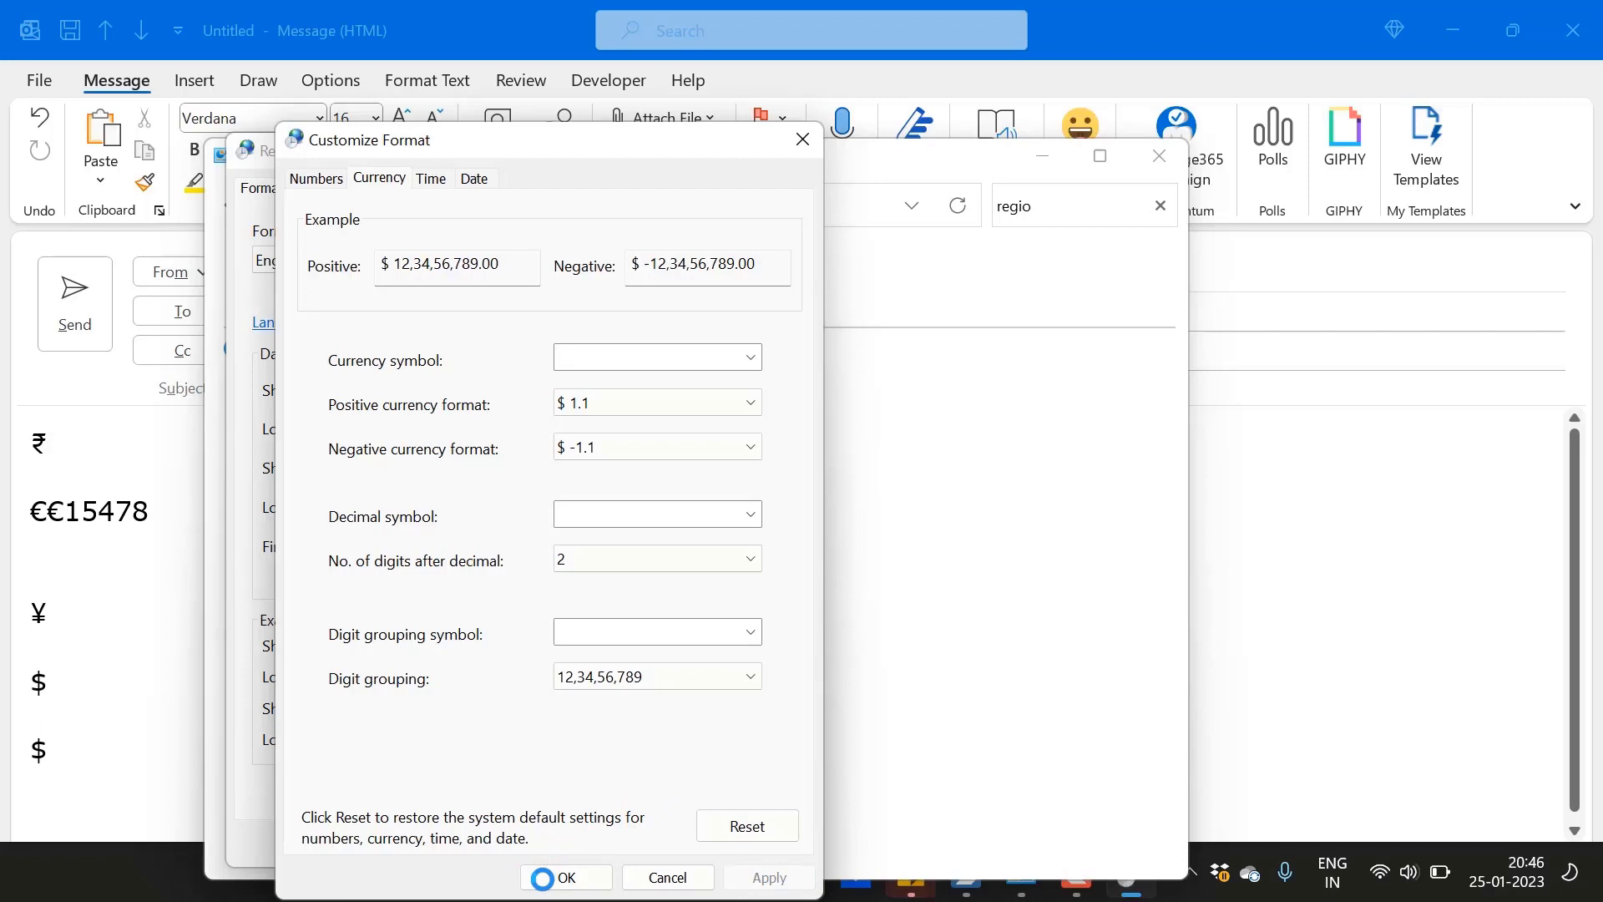
left_click(570, 879)
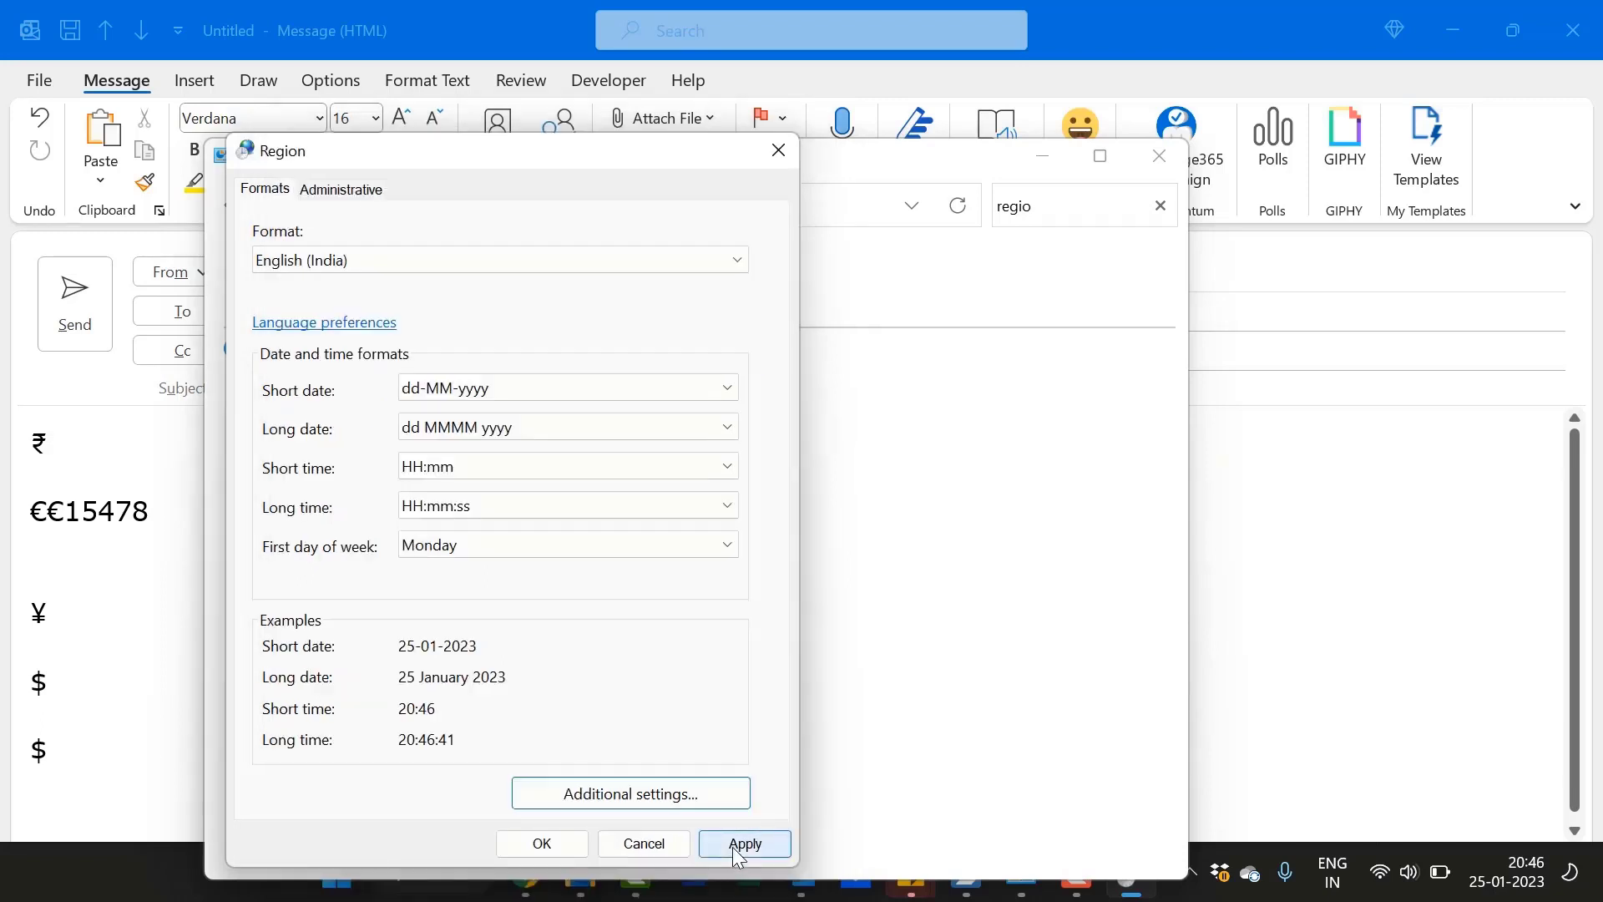
left_click(733, 847)
left_click(542, 844)
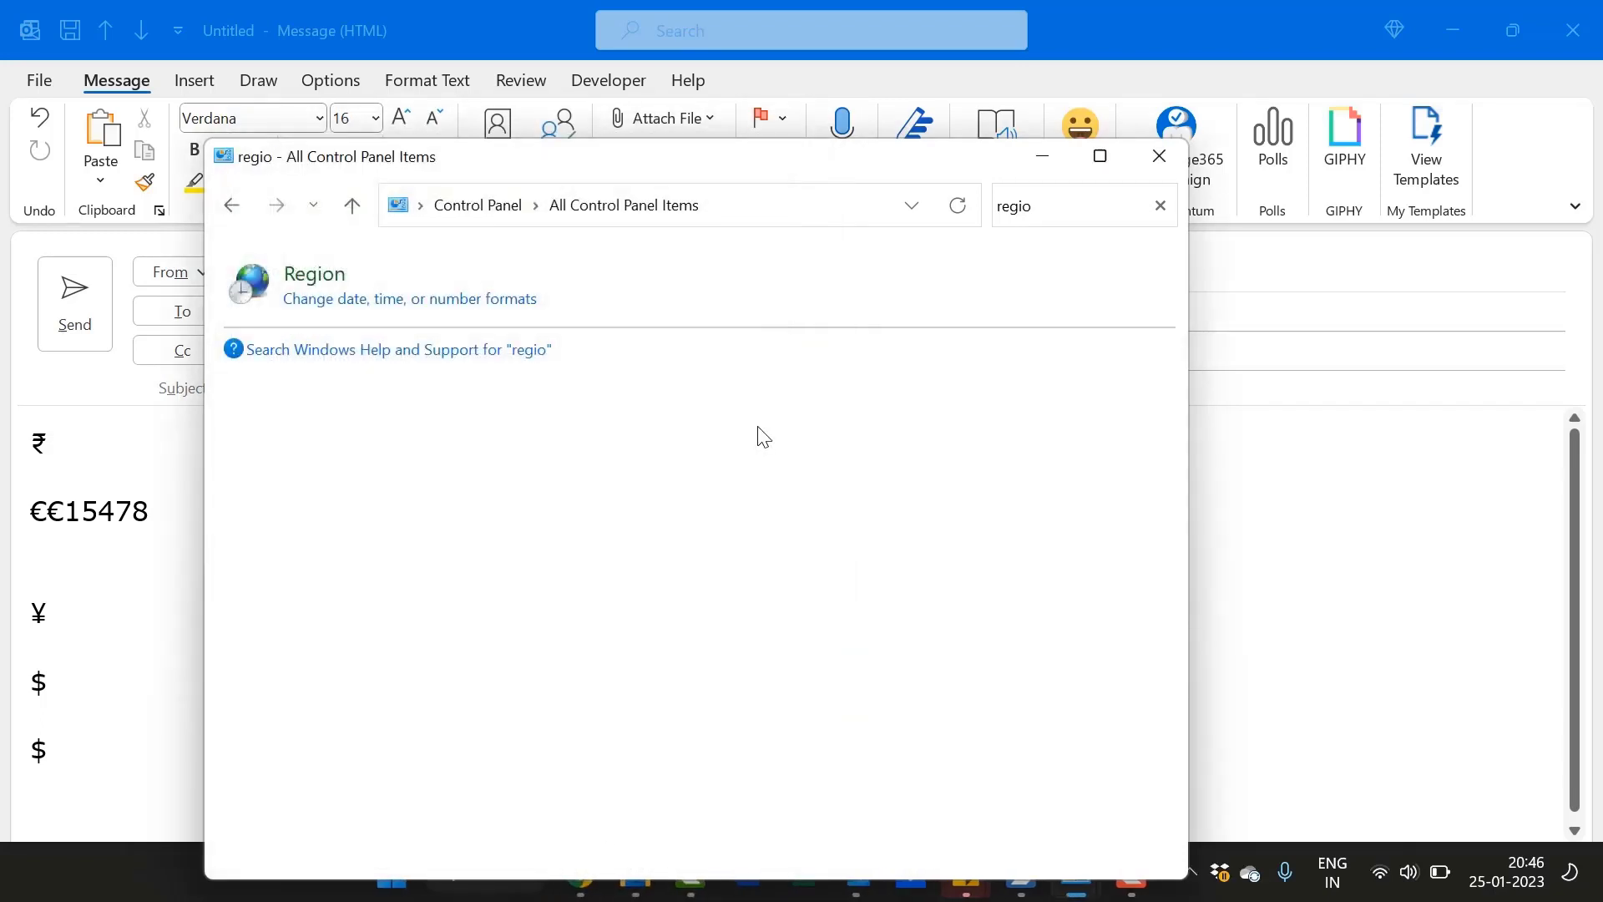
Close the 'regio - All Control Panel Items' window to return to the message.
left_click(1158, 159)
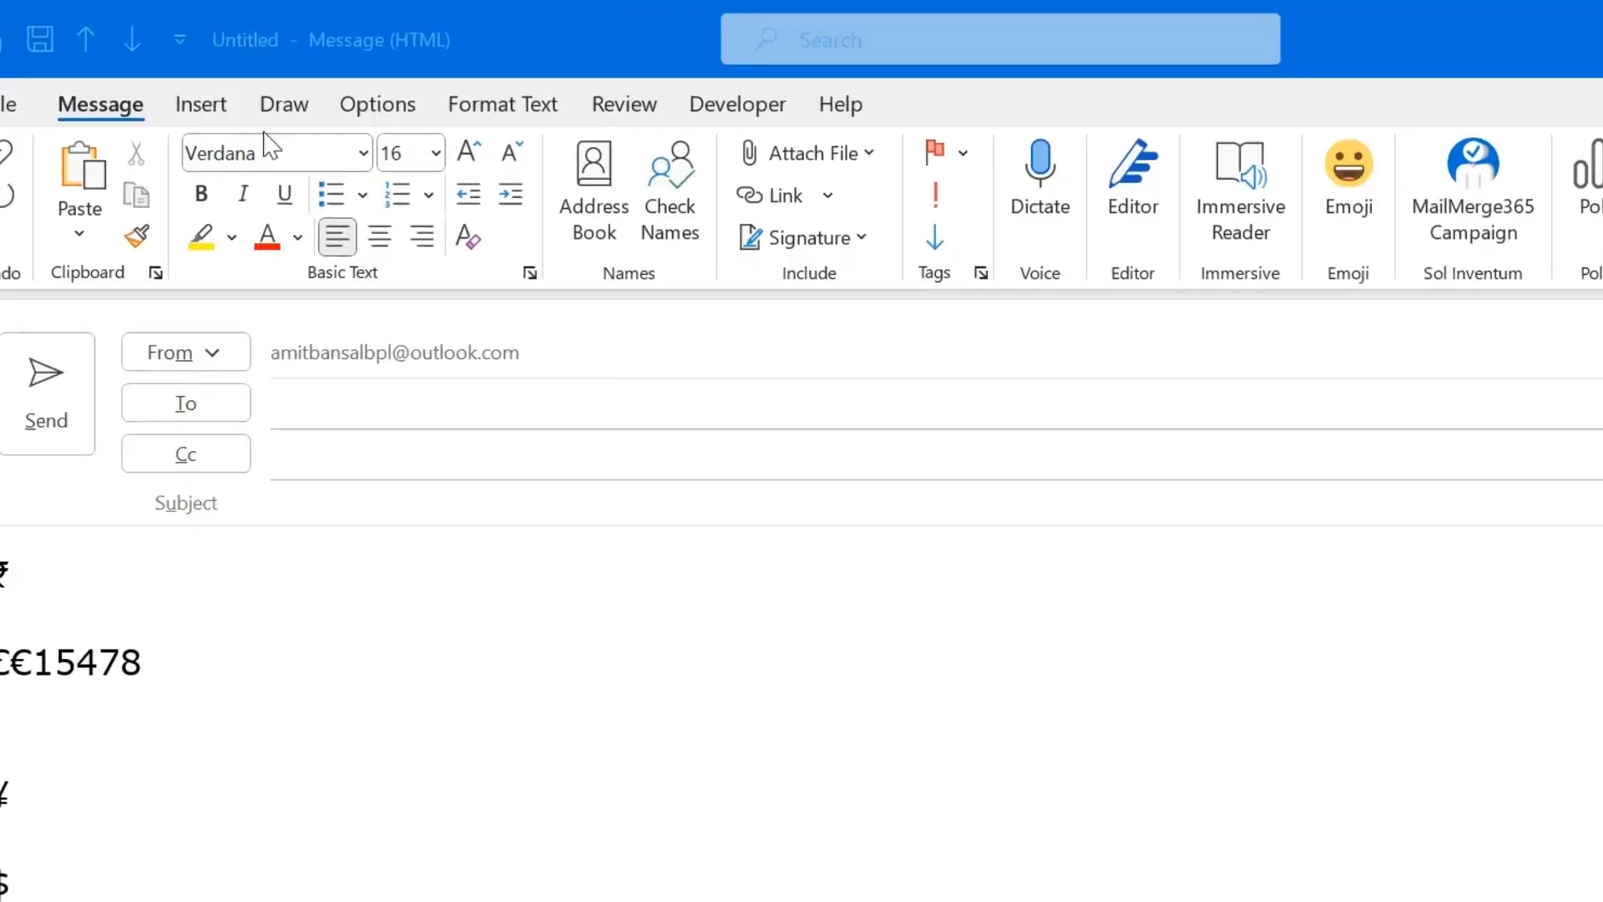
Open Insert > Symbol > More Symbols and switch the Subset to Currency Symbols.
left_click(219, 129)
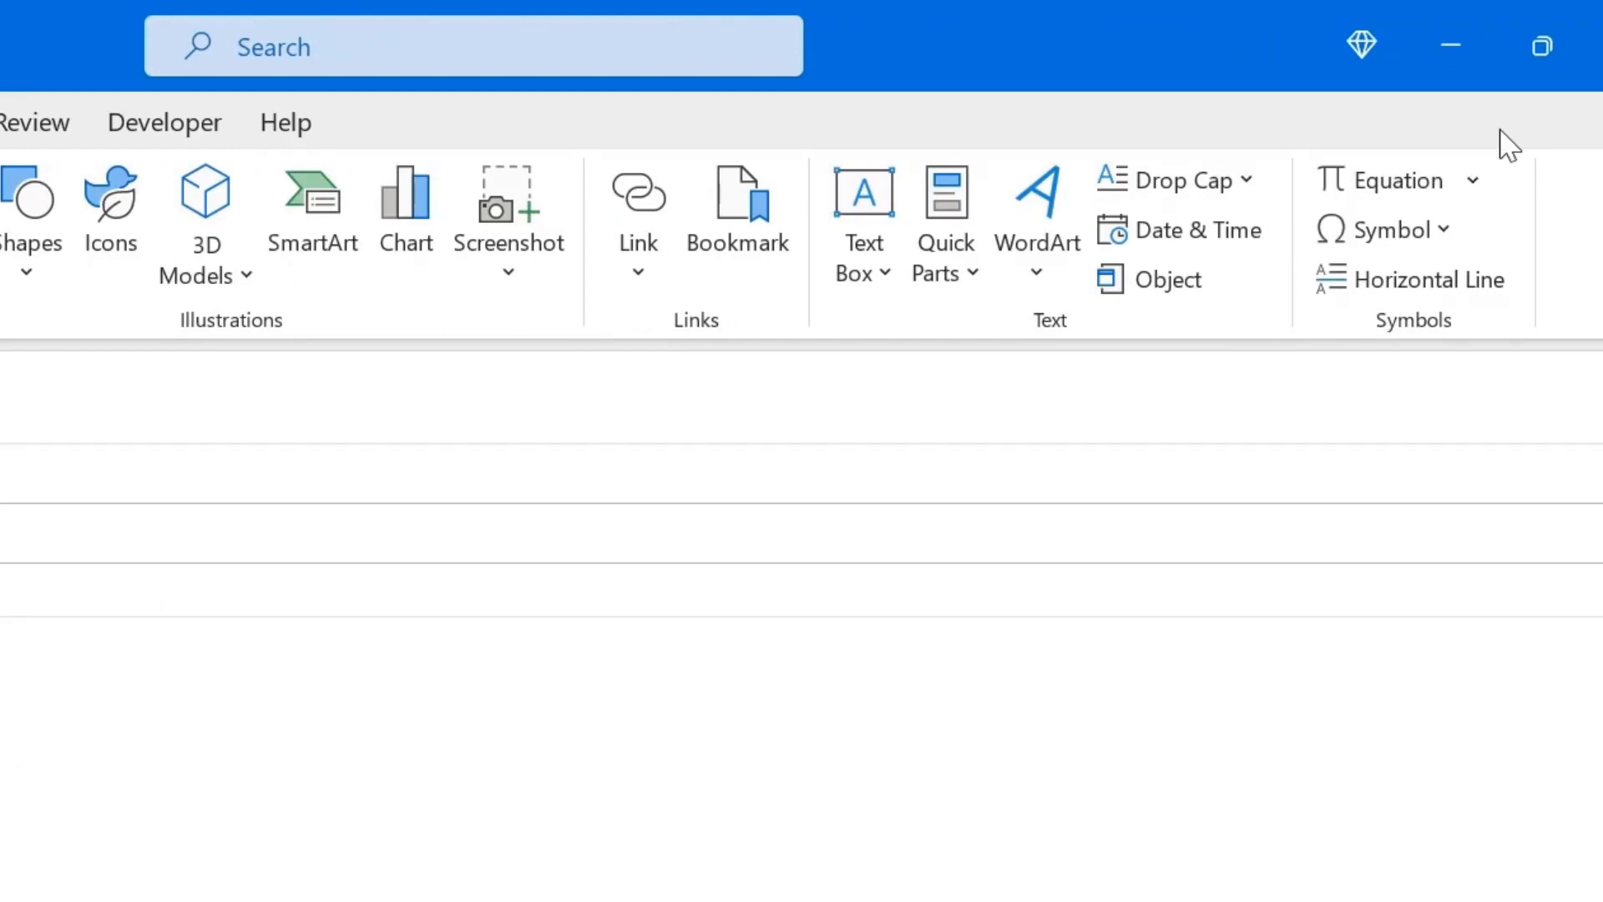
left_click(1444, 238)
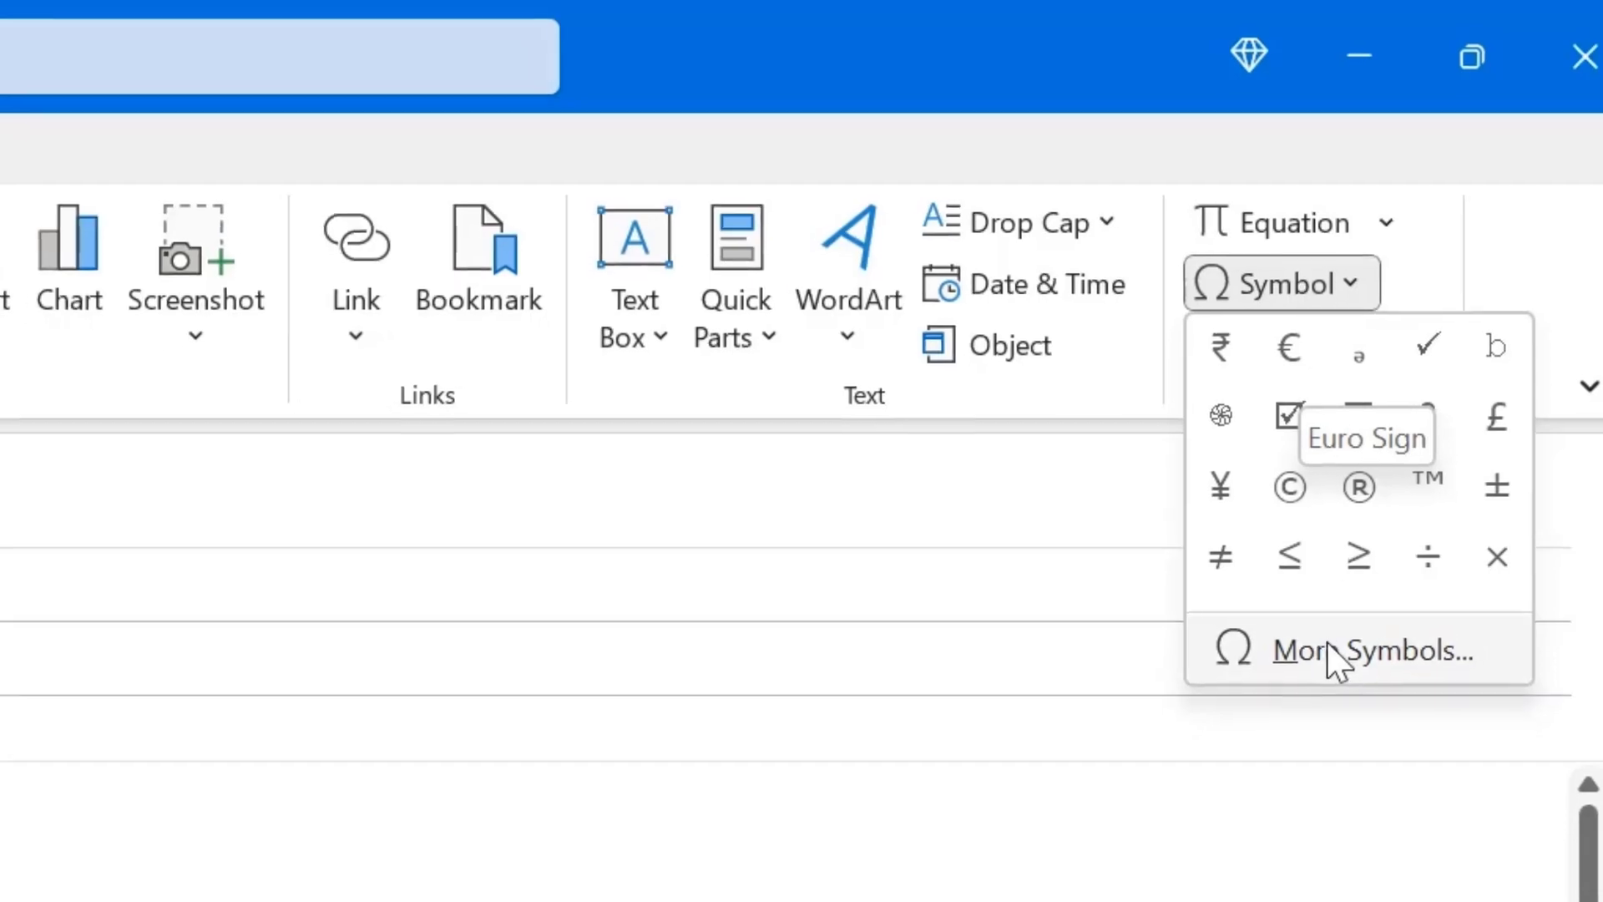
left_click(1369, 658)
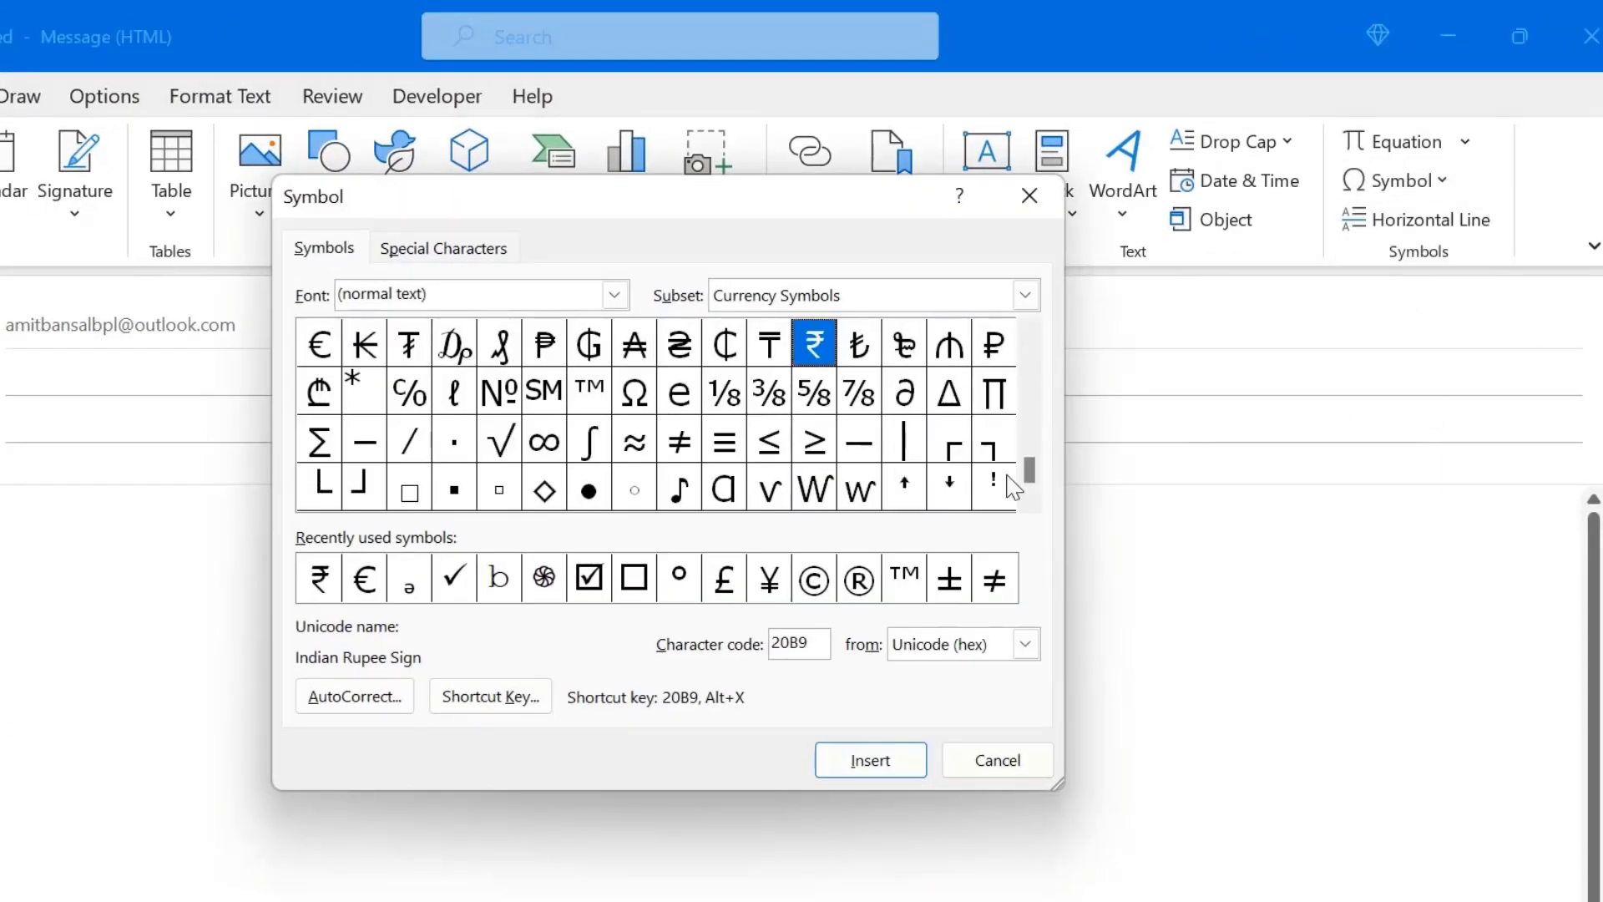
left_click_drag(697, 219, 589, 151)
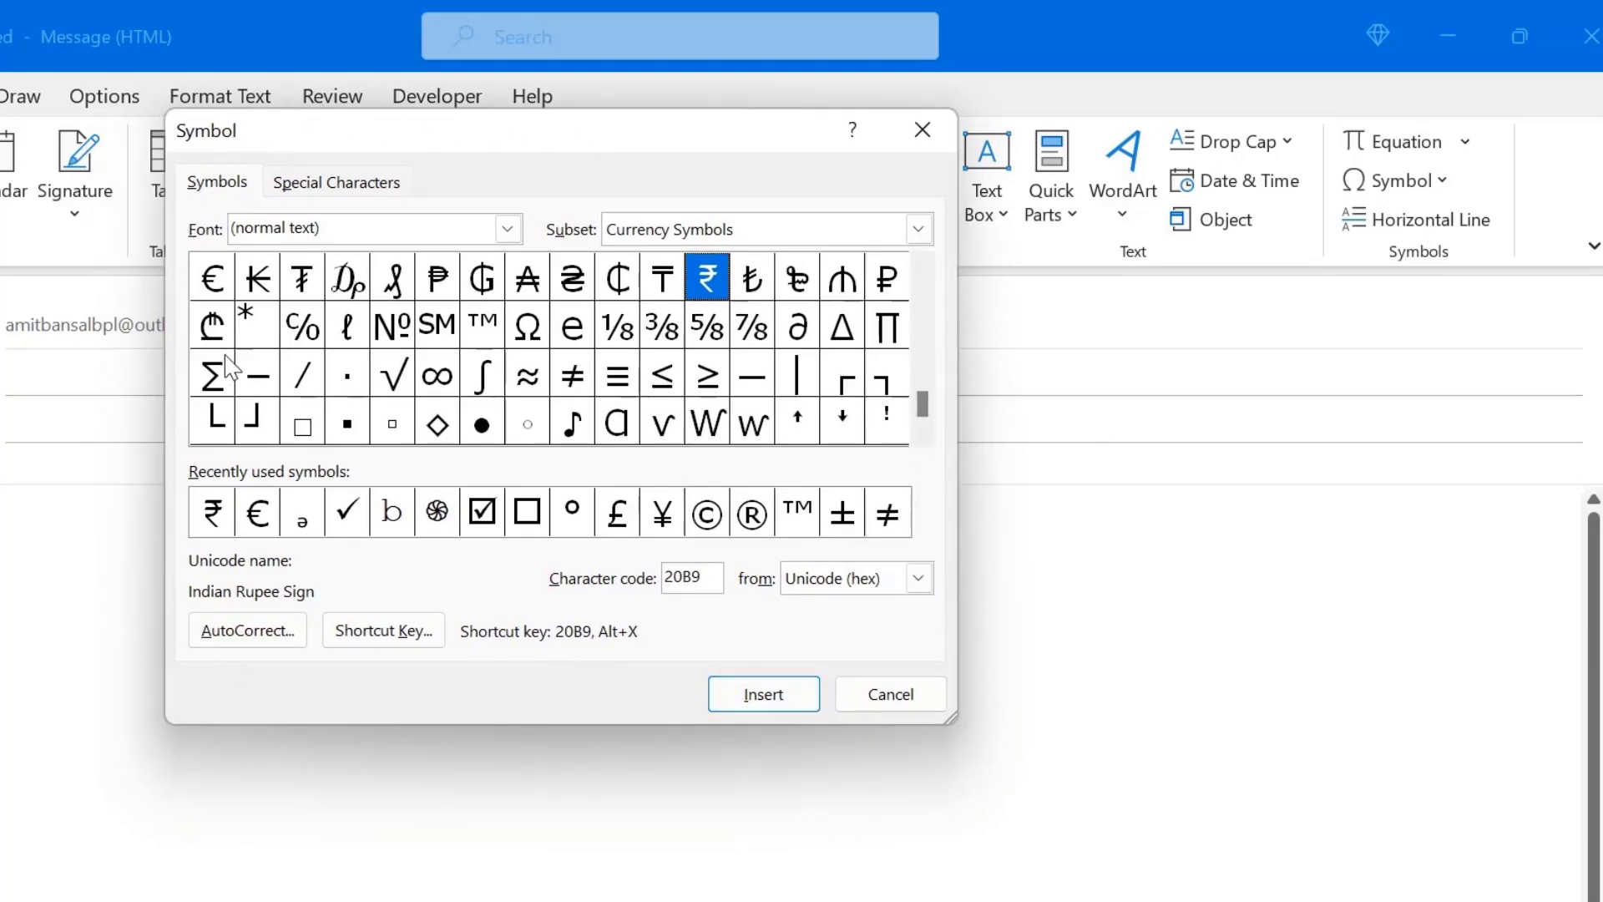
left_click(918, 229)
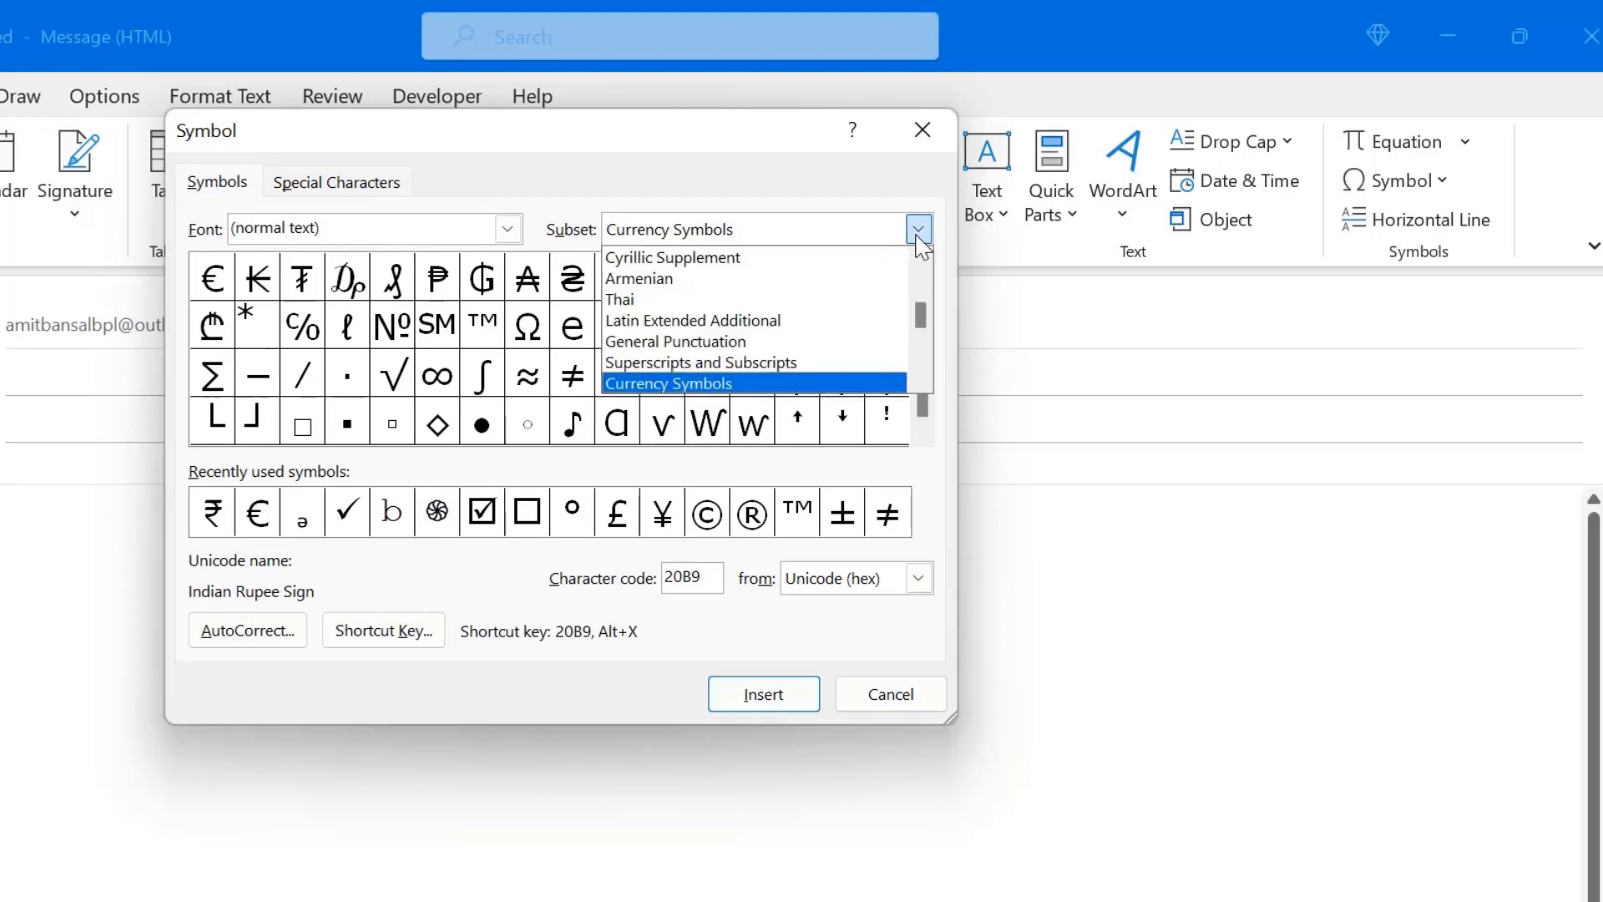
left_click(507, 229)
left_click(506, 229)
left_click(506, 232)
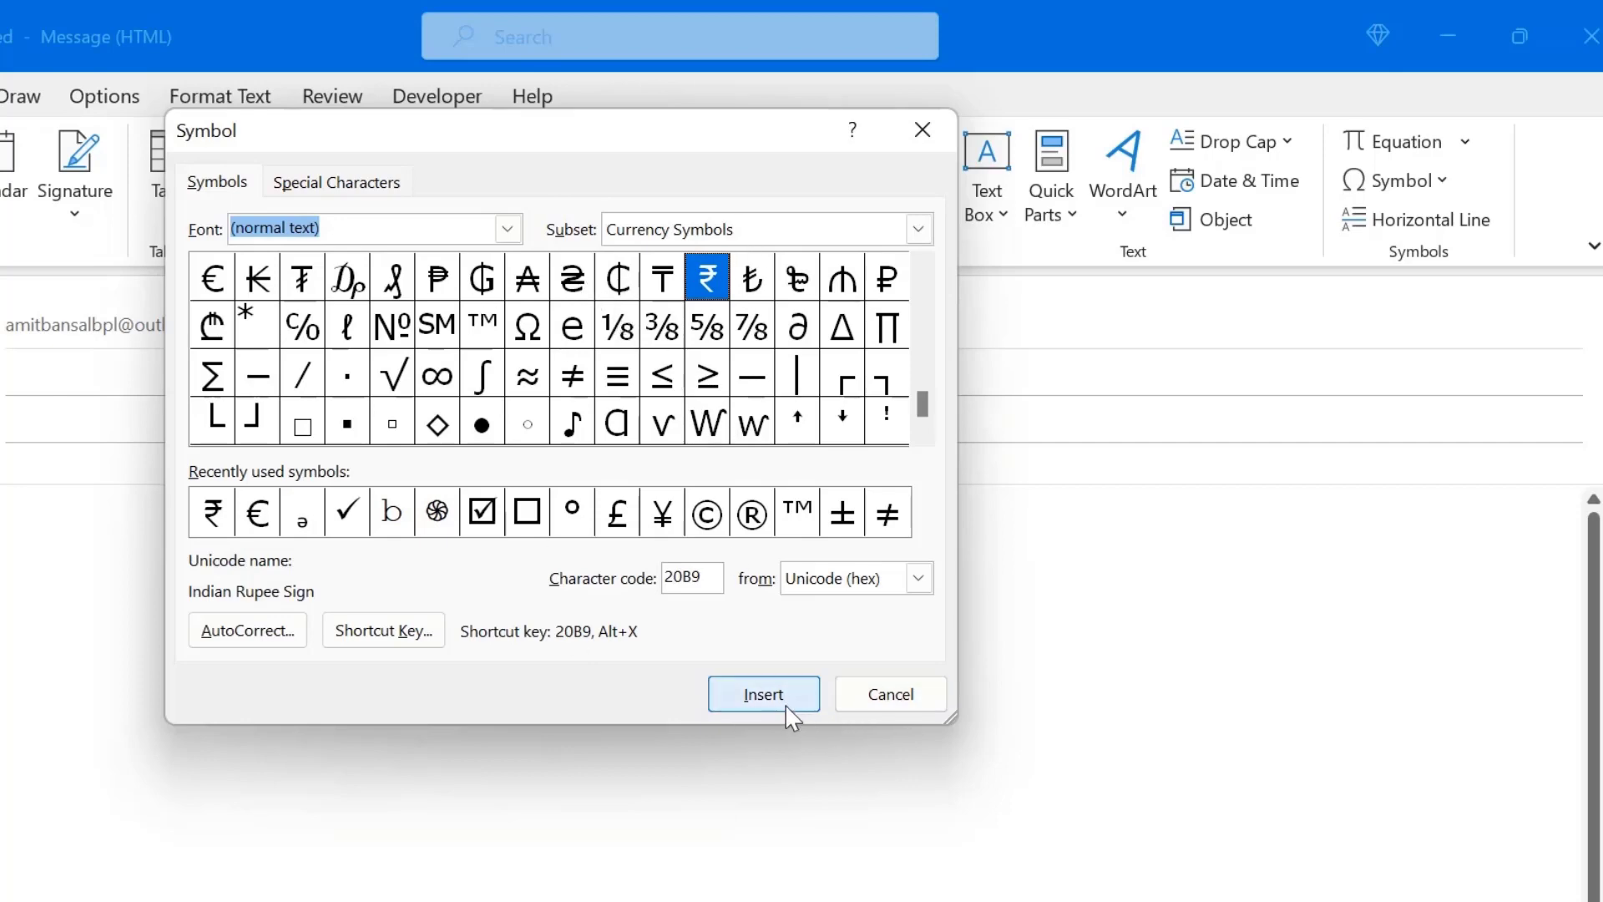
Cancel the Symbol dialog without inserting a symbol.
left_click(865, 704)
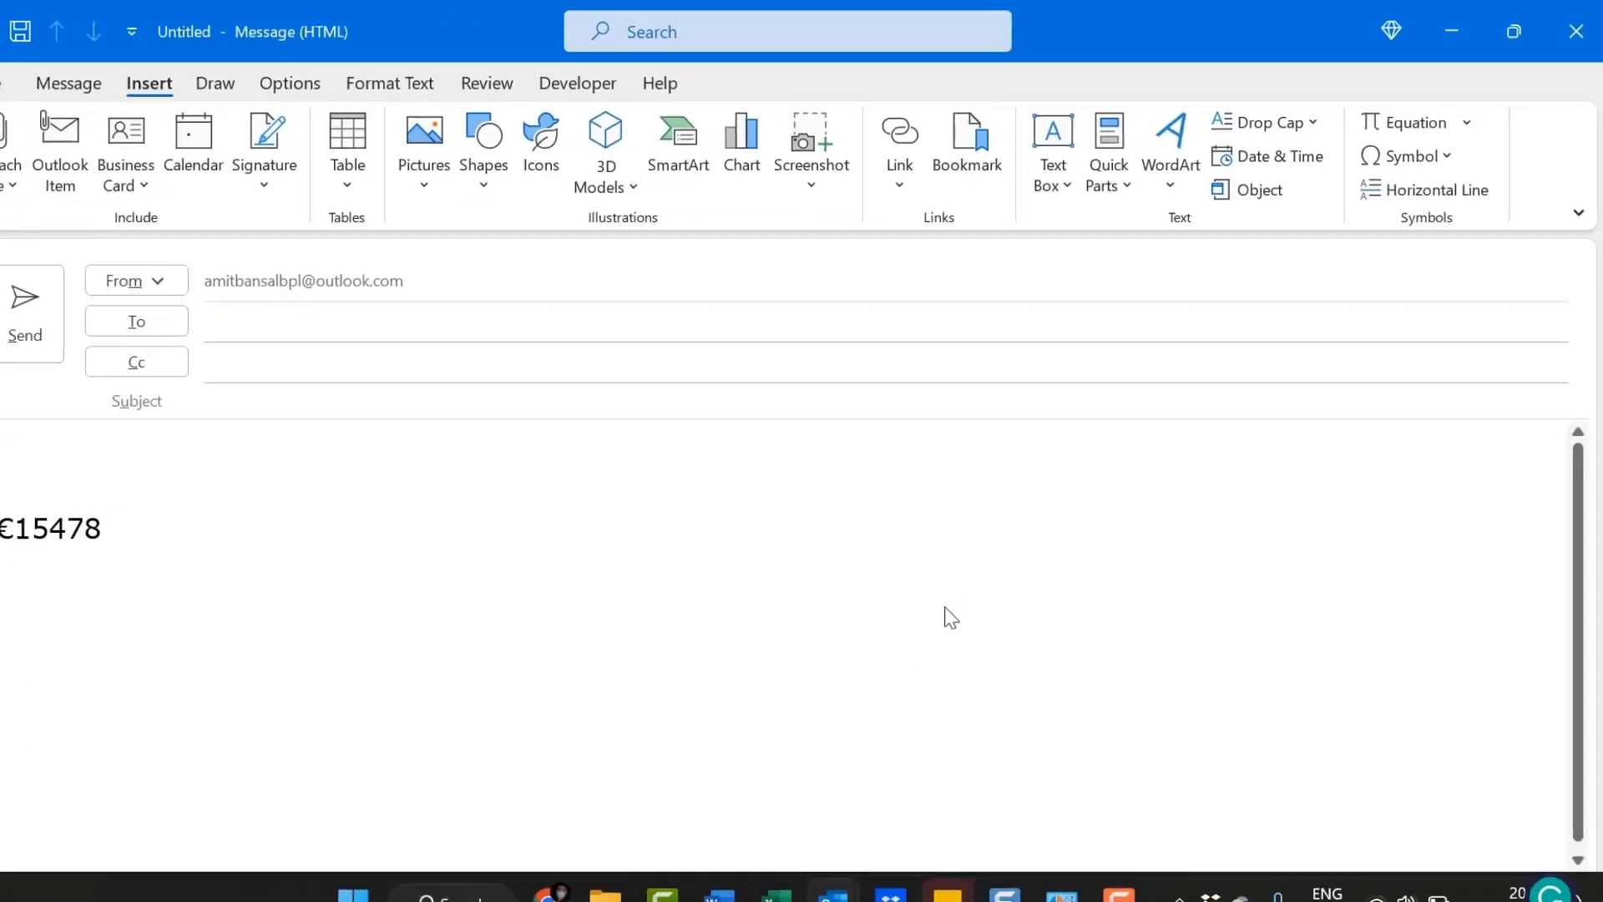